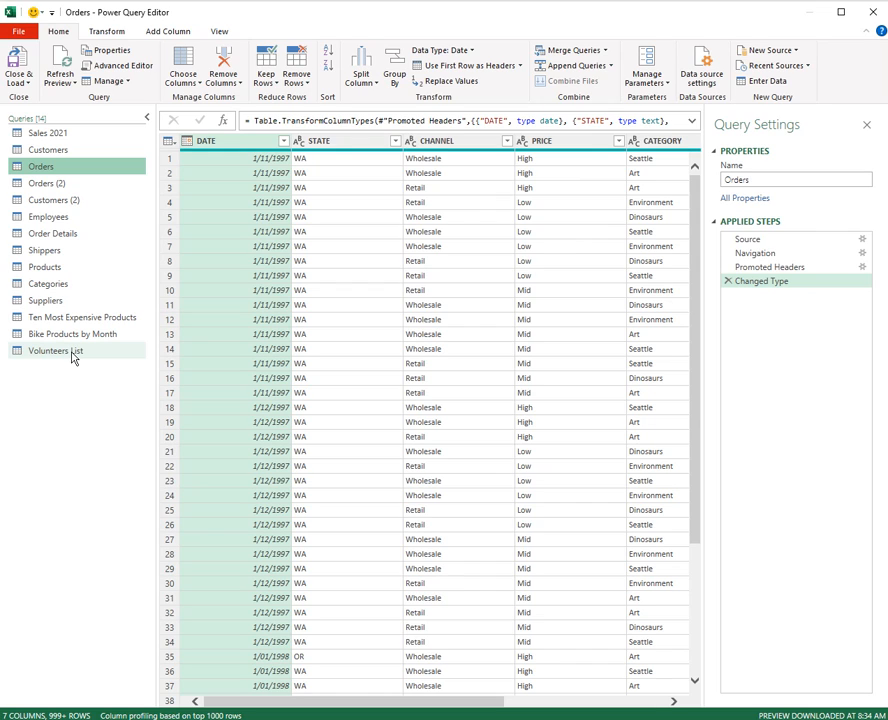
Step: Rename the Sales 2021 query as Sales 2019-2021
{"action": "left_click", "coordinate": [78, 139]}
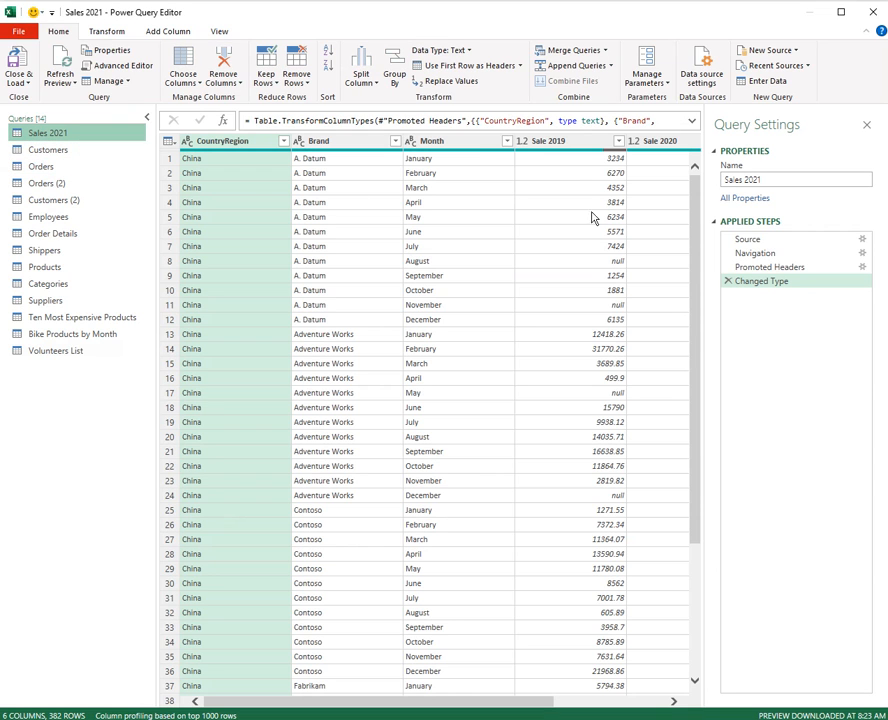
{"action": "left_click", "coordinate": [777, 180]}
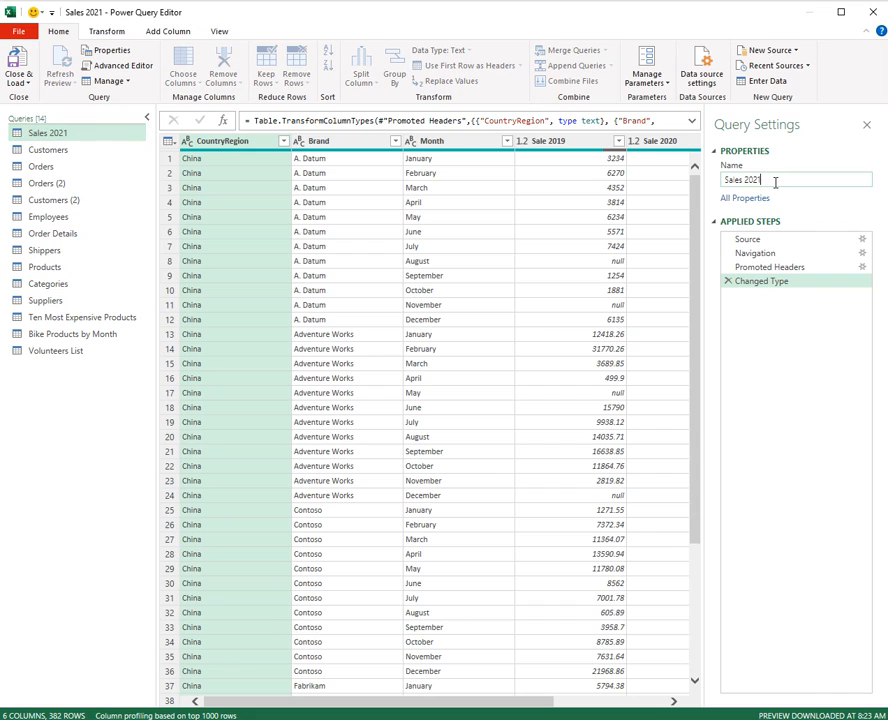
{"action": "type", "text": "2019-"}
{"action": "key", "text": "Return"}
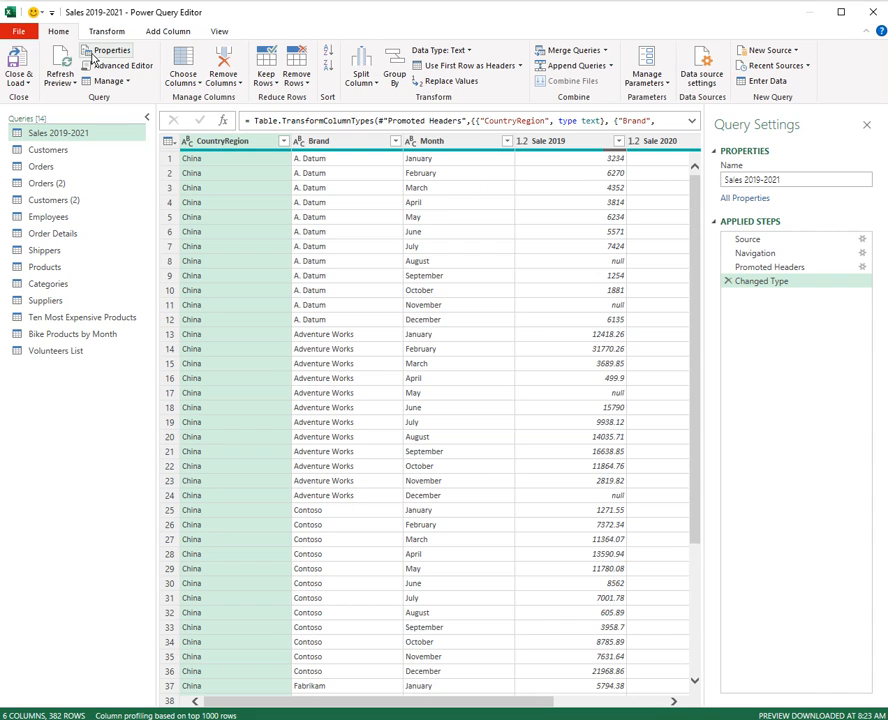
{"action": "right_click", "coordinate": [57, 138]}
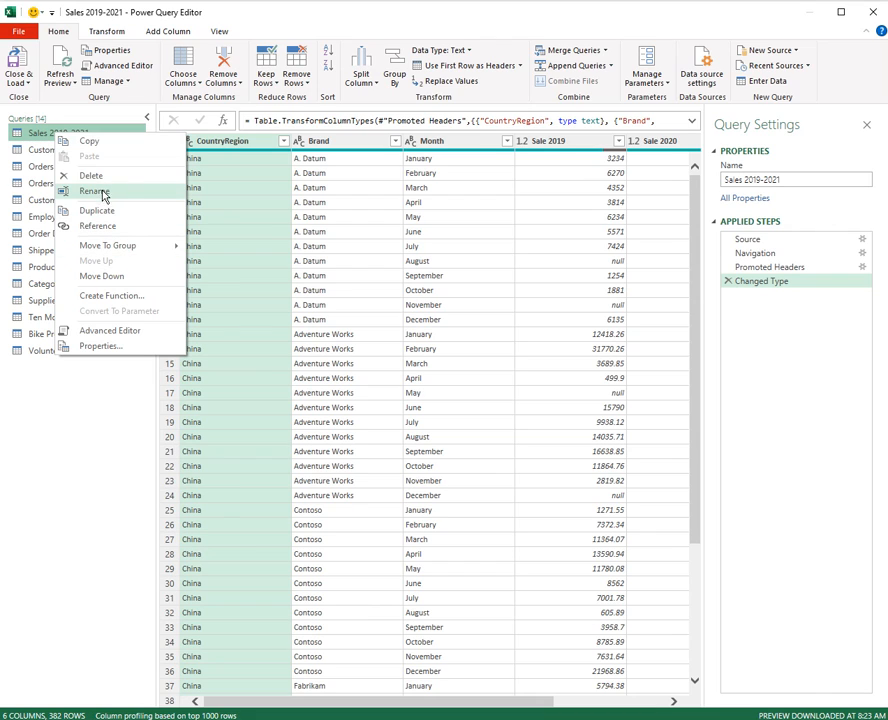
{"action": "left_click", "coordinate": [40, 134]}
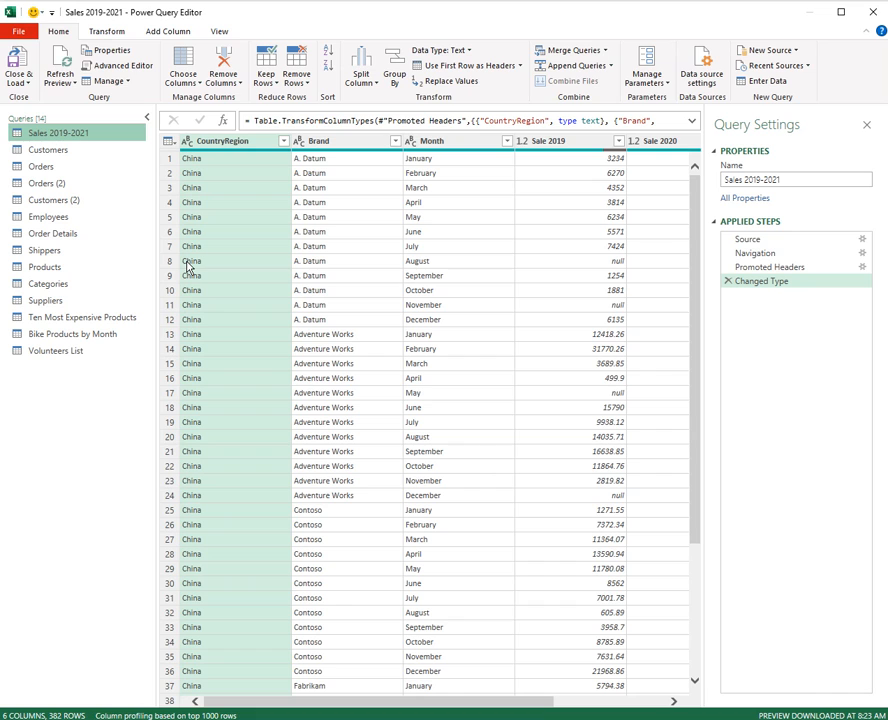
Step: Rename the first Orders query, the one with the DATE and STATE columns, as Orders 1997-2000
{"action": "left_click", "coordinate": [43, 168], "text": "ctrl"}
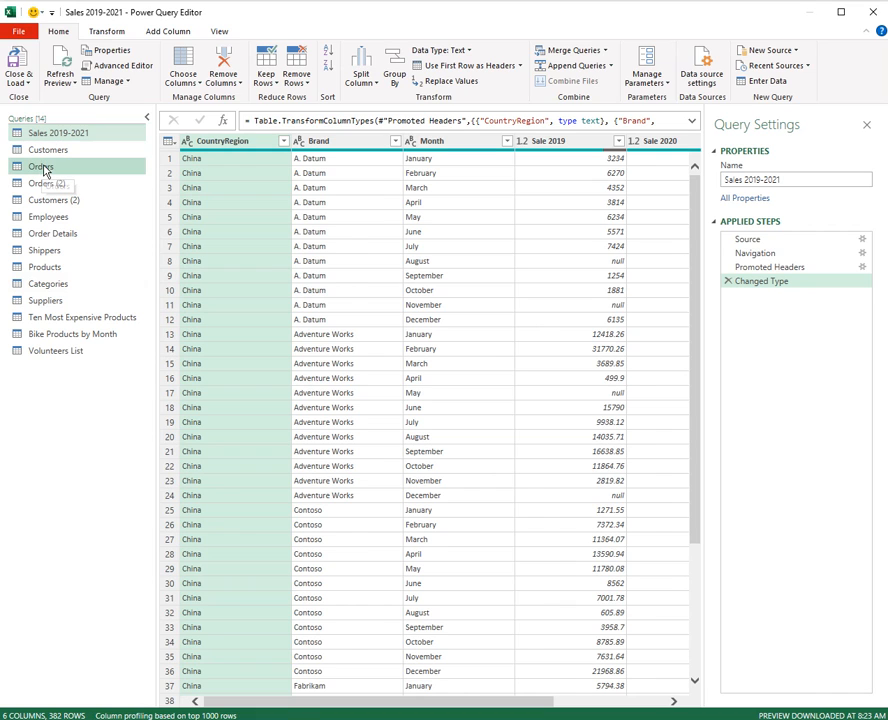
{"action": "left_click", "coordinate": [43, 168]}
{"action": "key", "text": "End"}
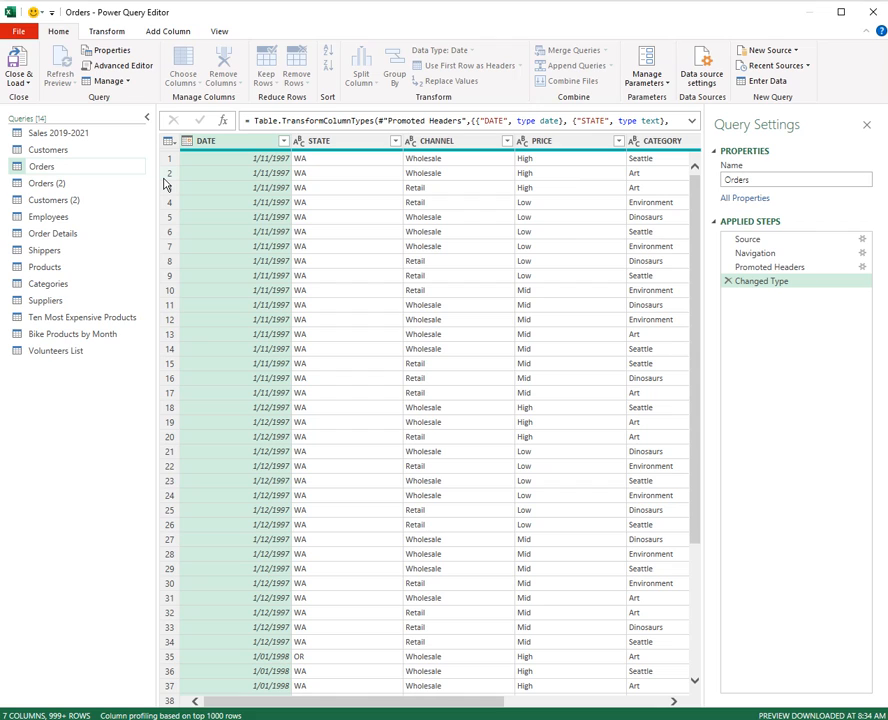
{"action": "type", "text": "1997-2000"}
{"action": "key", "text": "Return"}
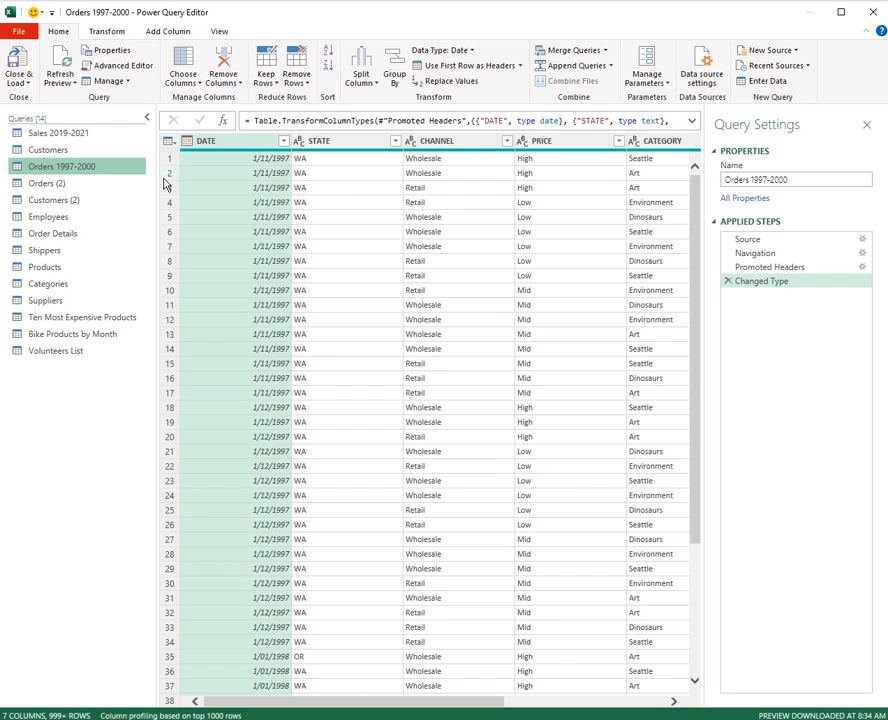
Step: Rename the Orders (2) query as Orders
{"action": "double_click", "coordinate": [56, 184]}
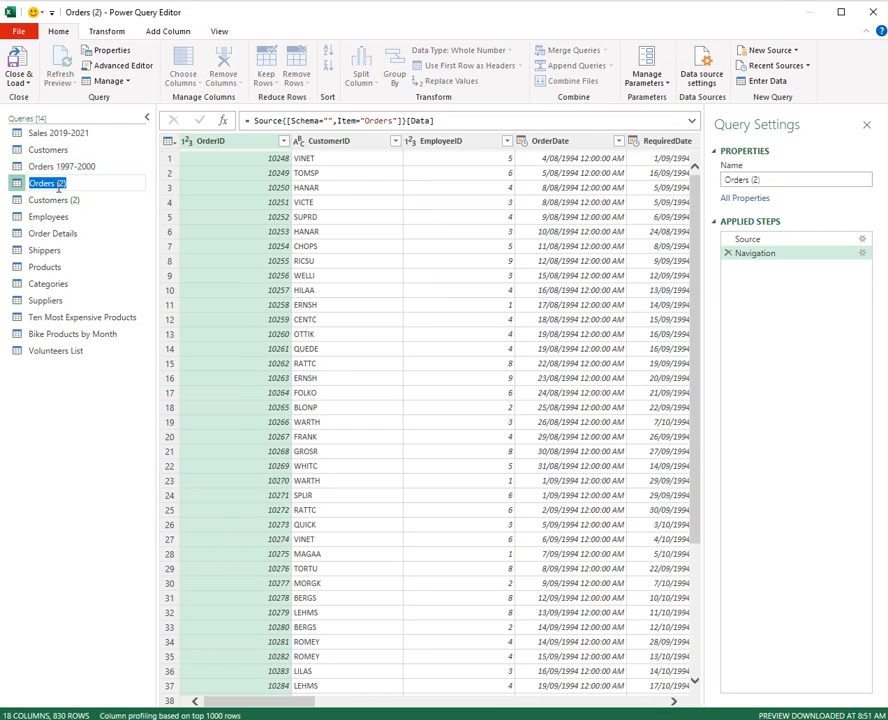
{"action": "left_click", "coordinate": [58, 185]}
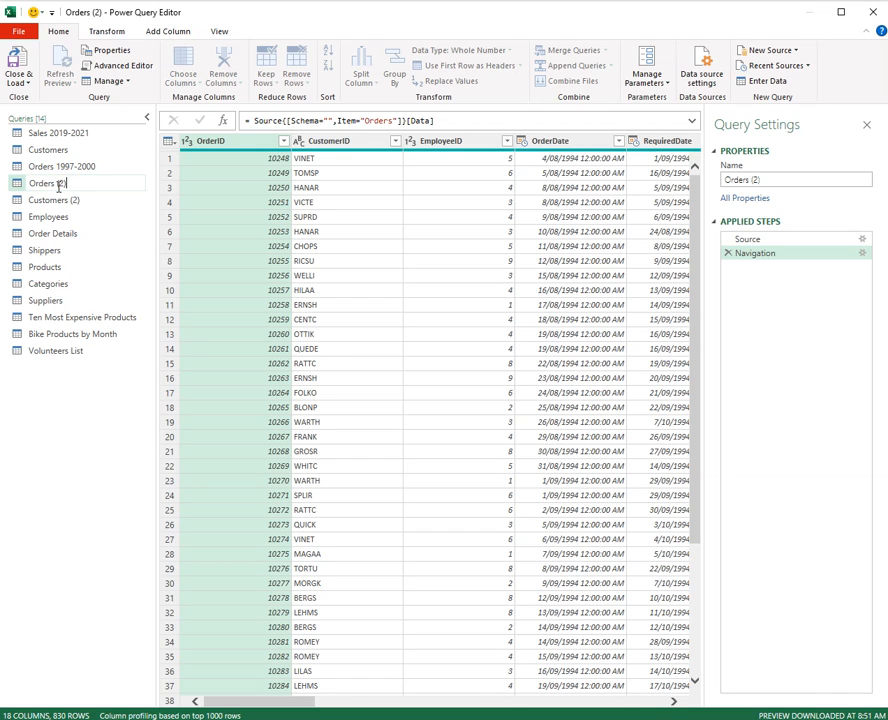
{"action": "key", "text": "BackSpace"}
{"action": "key", "text": "BackSpace"}
{"action": "key", "text": "BackSpace"}
{"action": "key", "text": "BackSpace"}
{"action": "key", "text": "Return"}
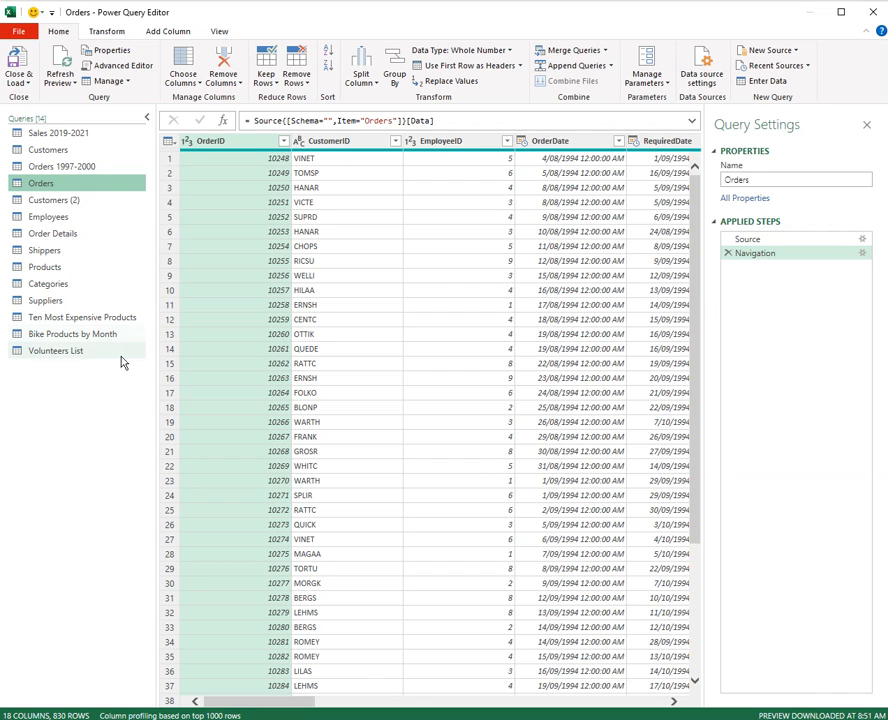
Step: Delete the original Customers query, keeping the Customers (2) query
{"action": "left_click", "coordinate": [73, 155]}
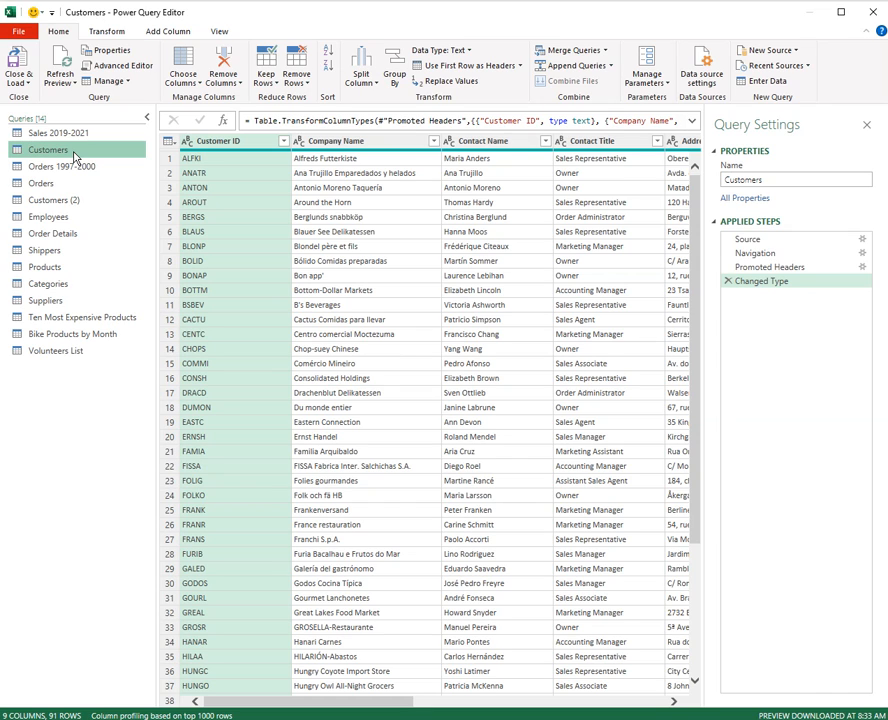
{"action": "right_click", "coordinate": [73, 156]}
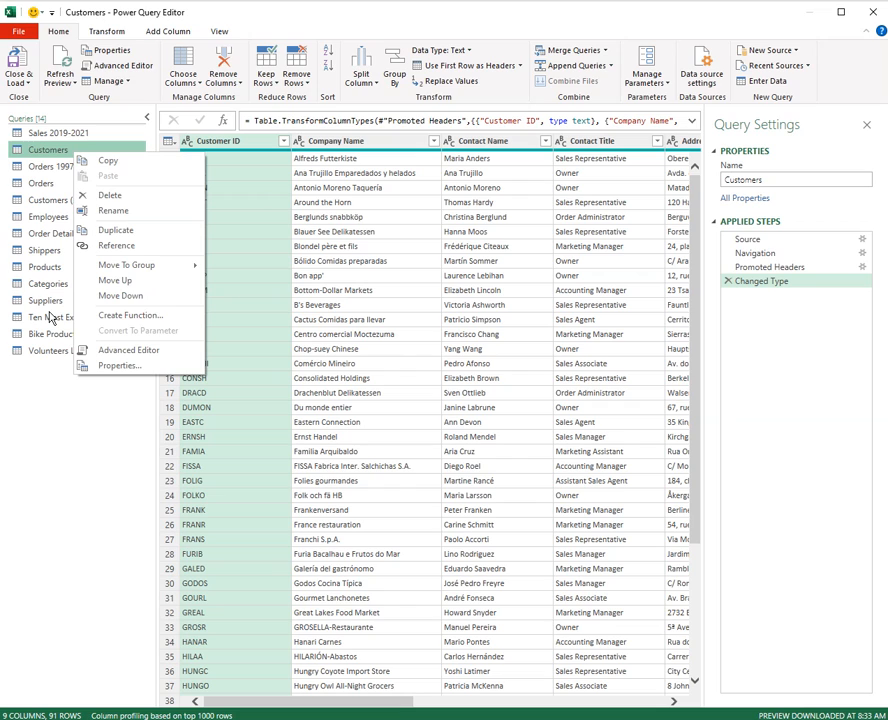
{"action": "left_click", "coordinate": [111, 197]}
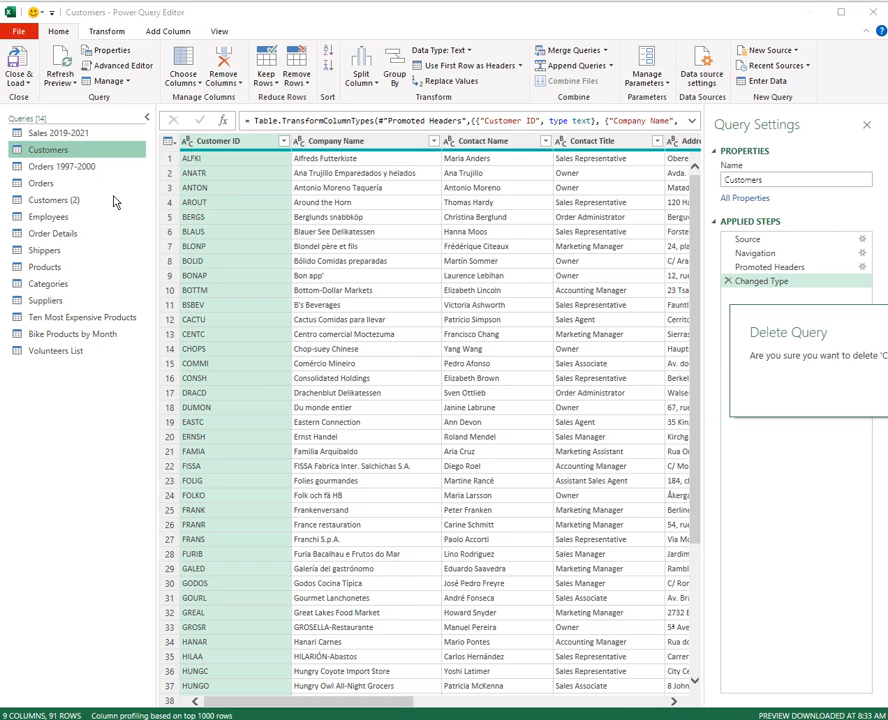
{"action": "left_click_drag", "start_coordinate": [875, 326], "coordinate": [446, 336]}
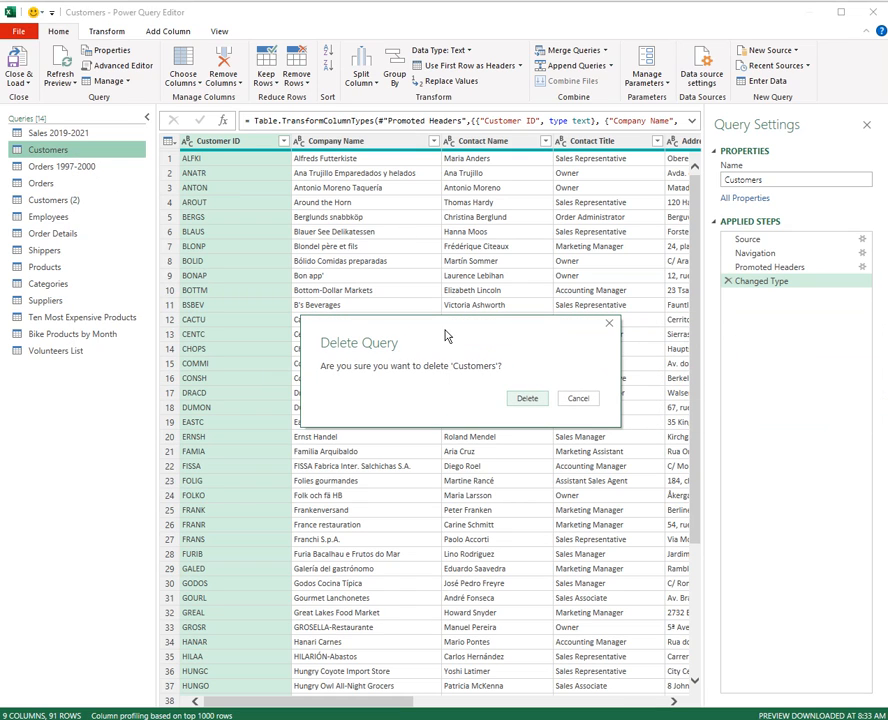
{"action": "left_click", "coordinate": [525, 399]}
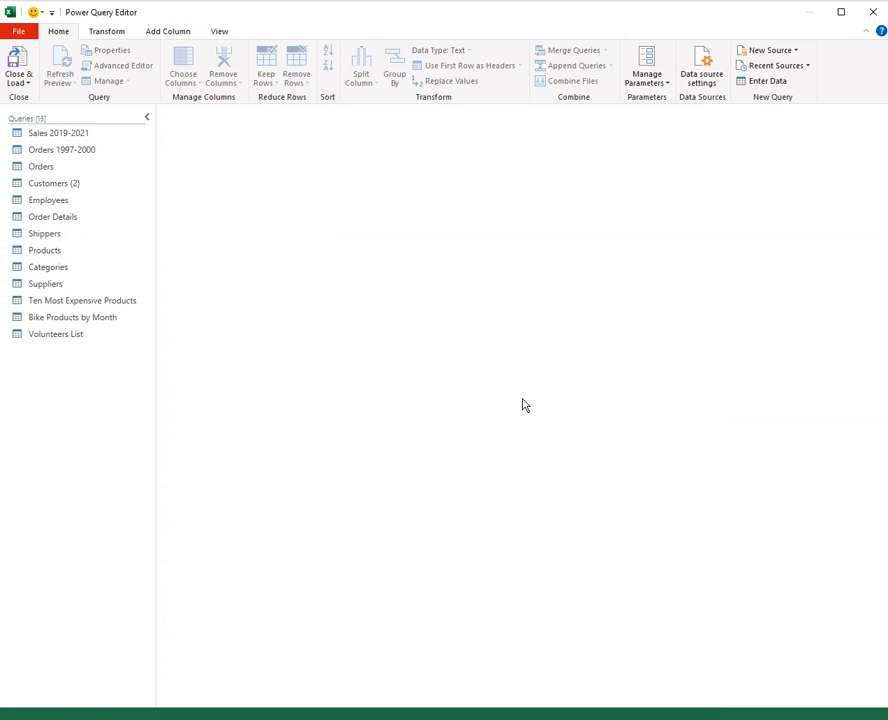
Step: Rename the Customers (2) query as Customers
{"action": "left_click", "coordinate": [82, 188]}
{"action": "key", "text": "F2"}
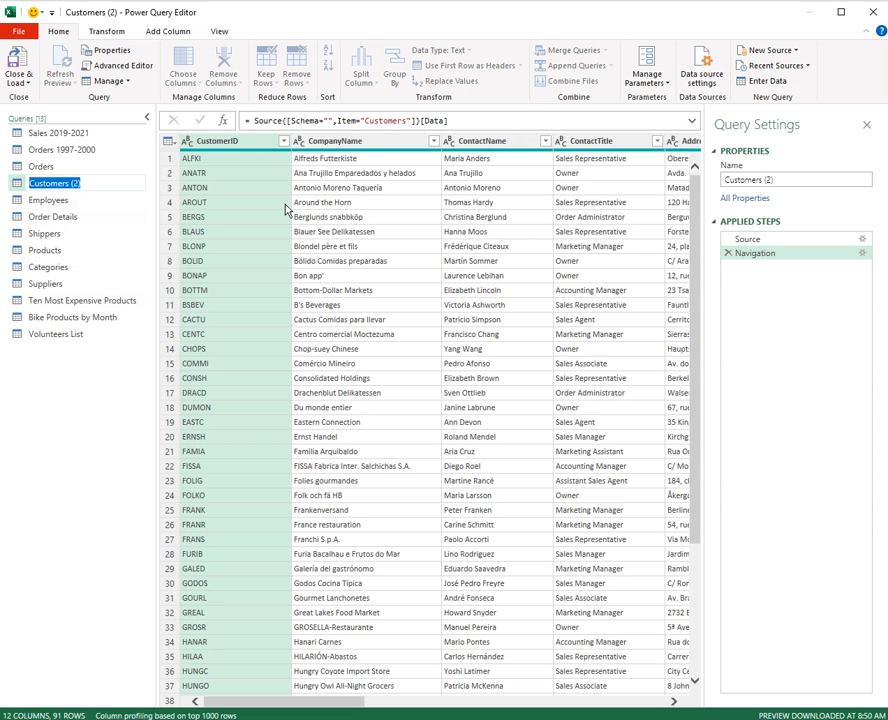
{"action": "key", "text": "End"}
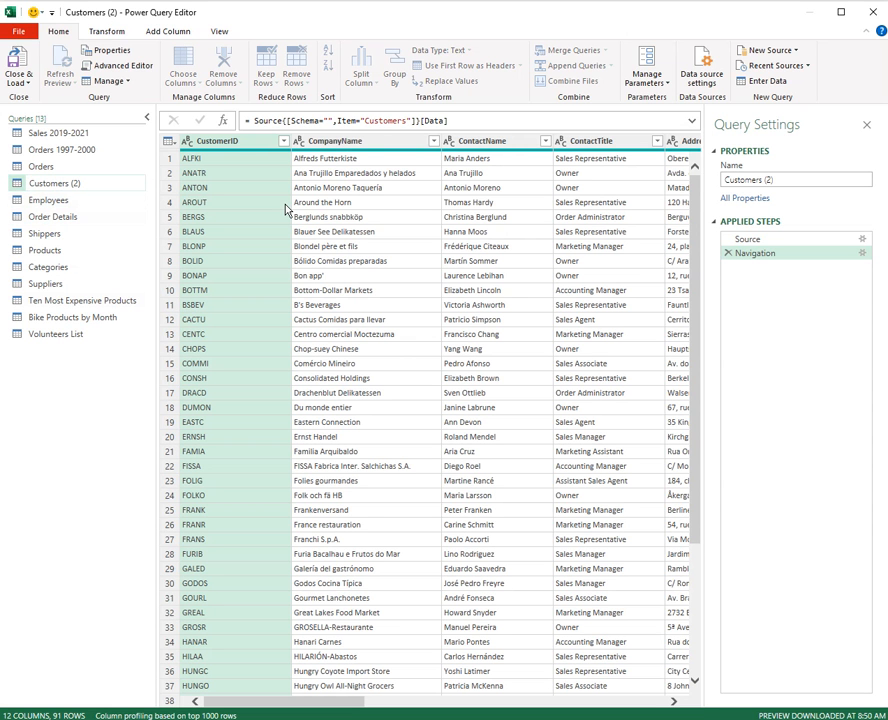
{"action": "key", "text": "BackSpace"}
{"action": "key", "text": "BackSpace"}
{"action": "key", "text": "BackSpace"}
{"action": "key", "text": "BackSpace"}
{"action": "key", "text": "Return"}
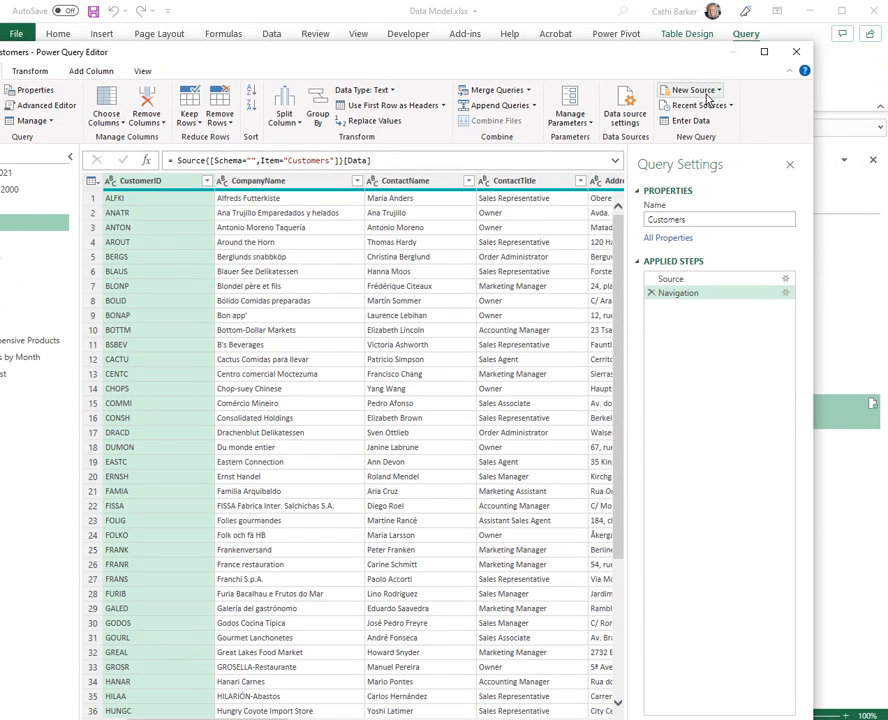
Step: Import the Sales by Region sheet from the Excel workbook TargetAndActualSales.xlsx as a new query
{"action": "left_click", "coordinate": [762, 72]}
{"action": "mouse_move", "coordinate": [708, 110]}
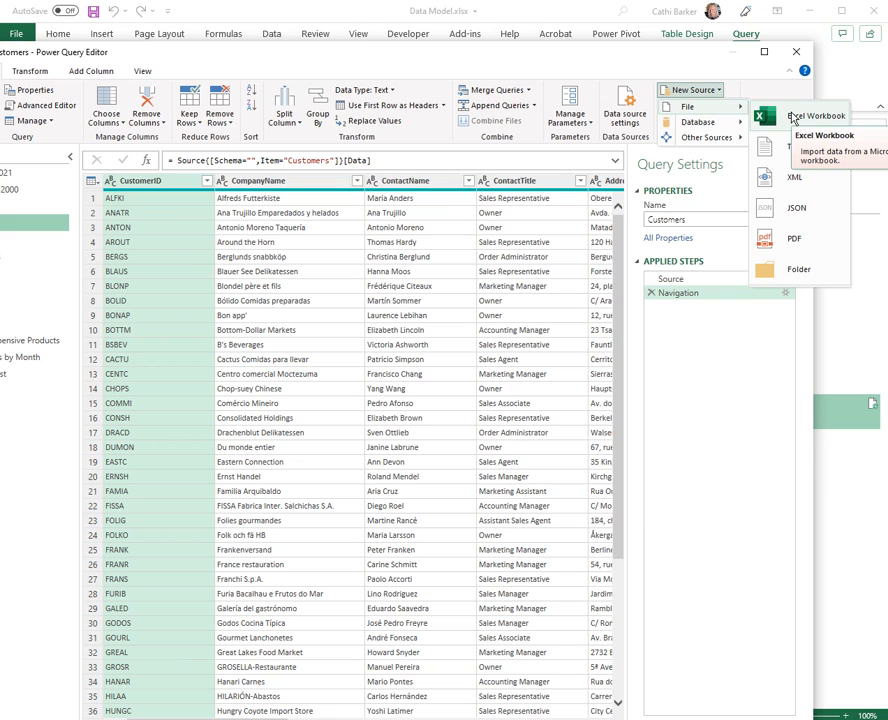
{"action": "left_click", "coordinate": [795, 117]}
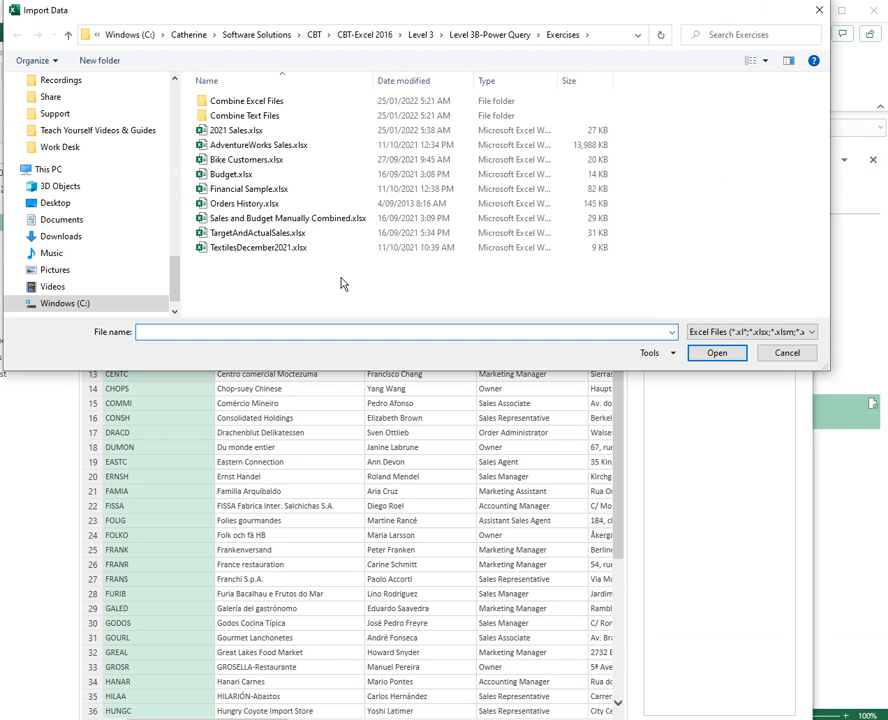
{"action": "left_click", "coordinate": [295, 234]}
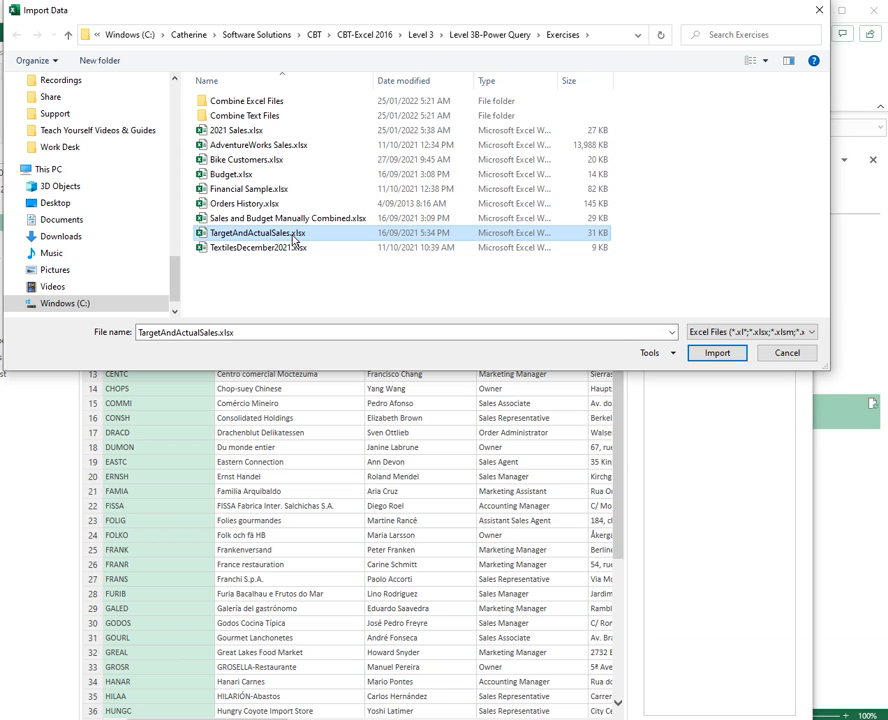
{"action": "left_click", "coordinate": [716, 353]}
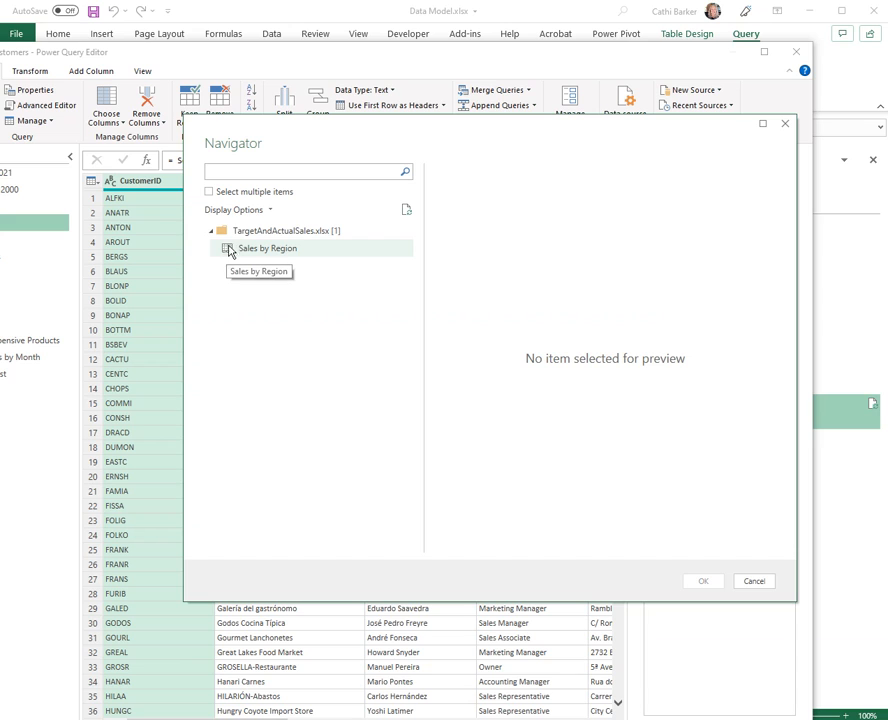
{"action": "left_click", "coordinate": [279, 252]}
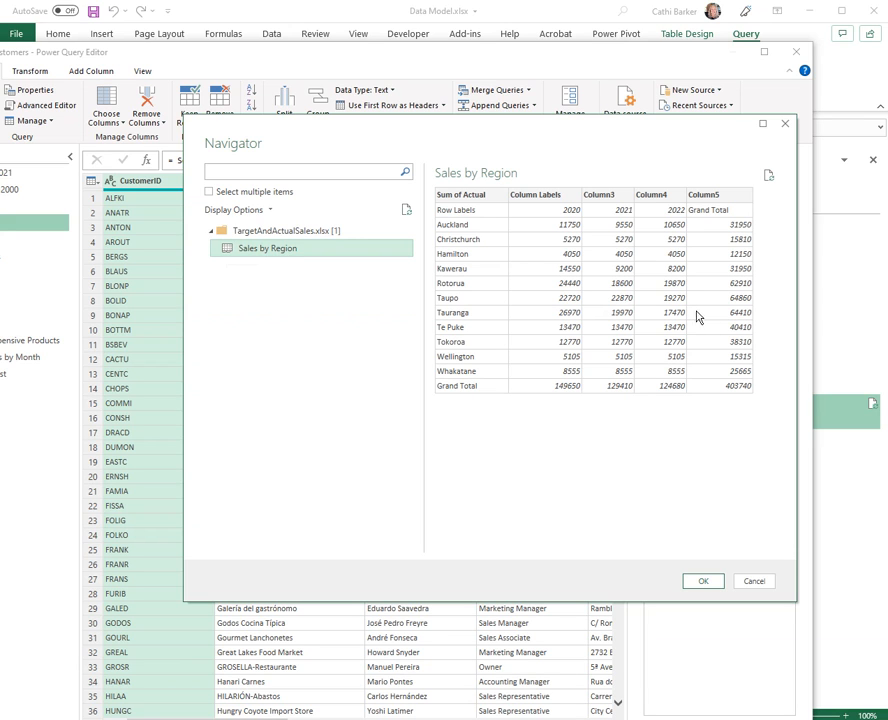
{"action": "left_click", "coordinate": [704, 583]}
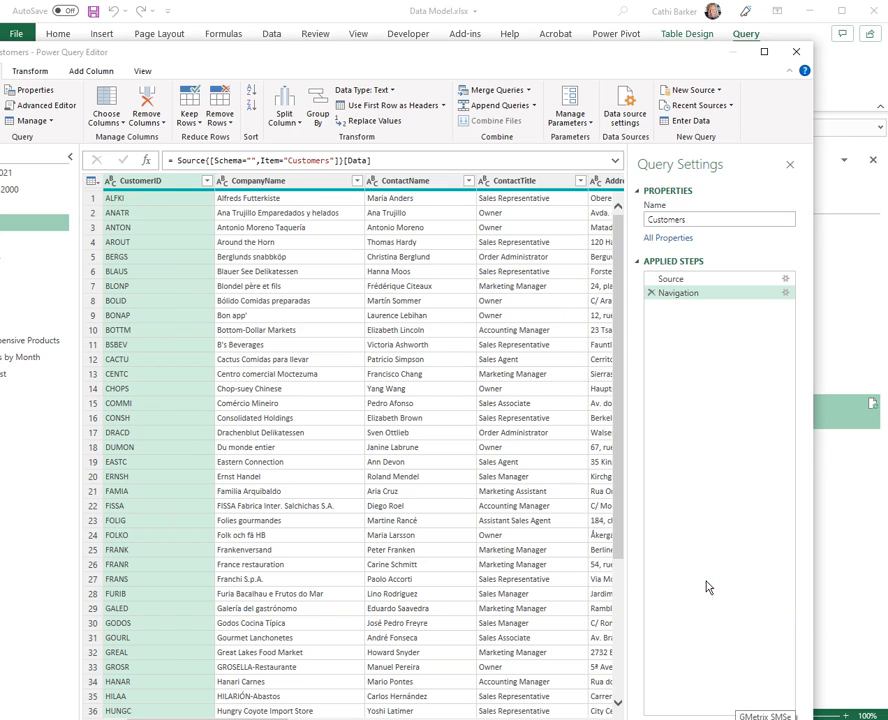
Step: Enlarge the query editor window and promote the first row of Sales by Region to column headers
{"action": "double_click", "coordinate": [620, 56]}
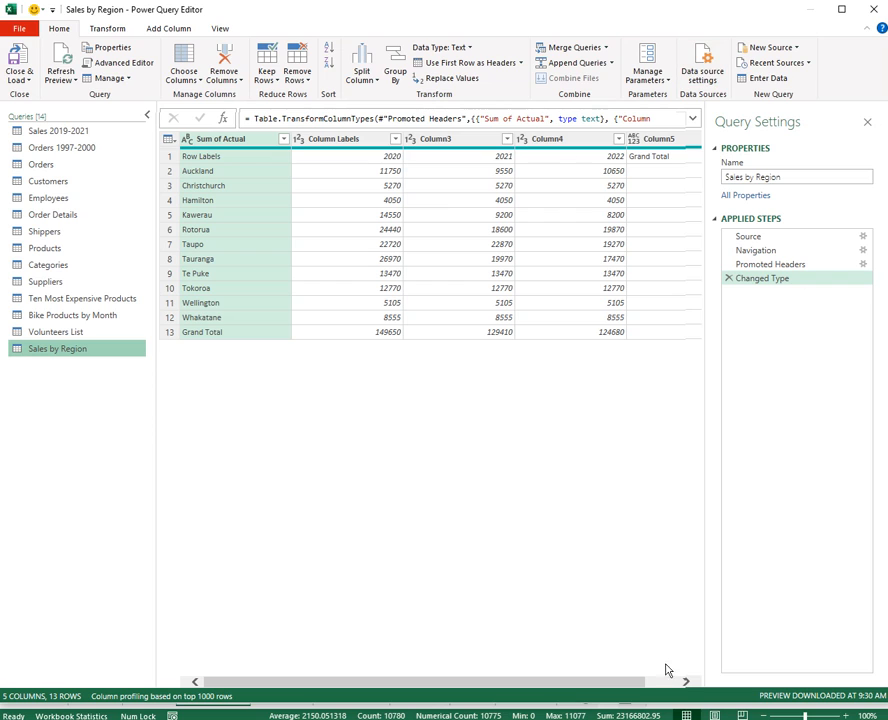
{"action": "left_click_drag", "start_coordinate": [682, 703], "coordinate": [679, 719]}
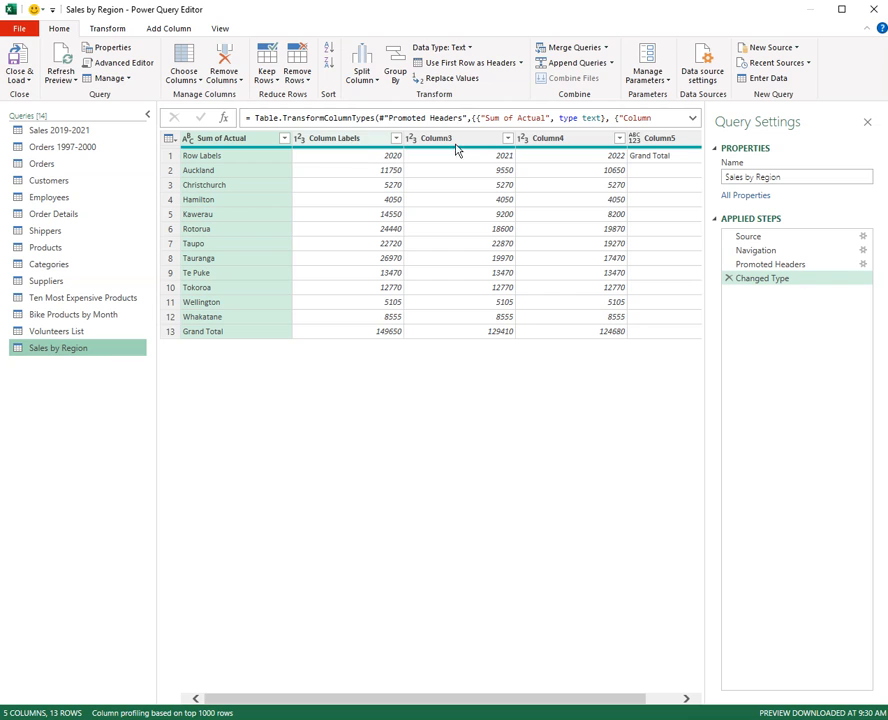
{"action": "left_click", "coordinate": [490, 66]}
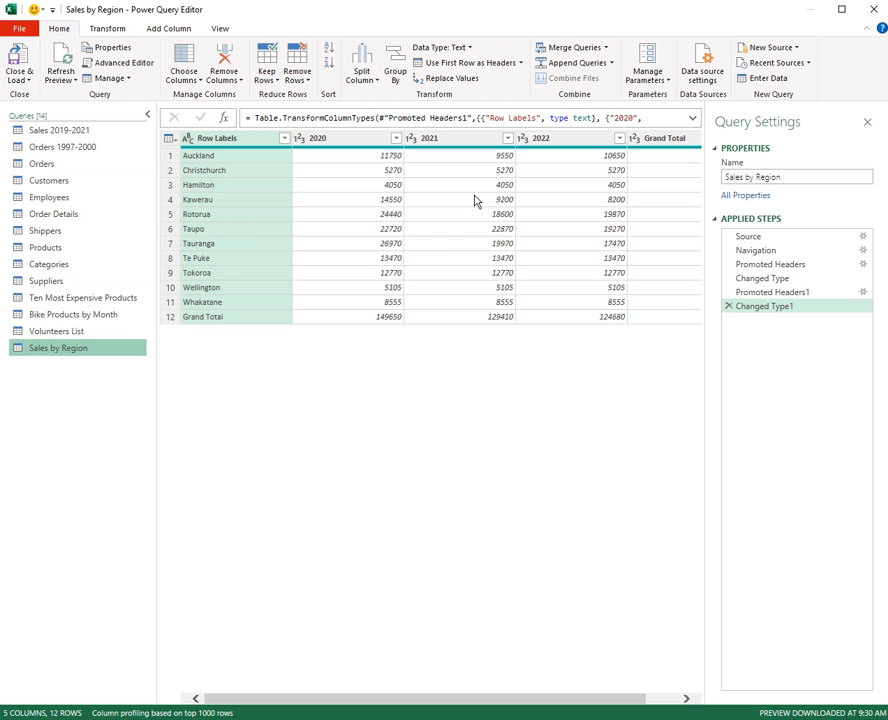
Step: Go to the Grand Total column in the Sales by Region query and remove it
{"action": "left_click", "coordinate": [184, 79]}
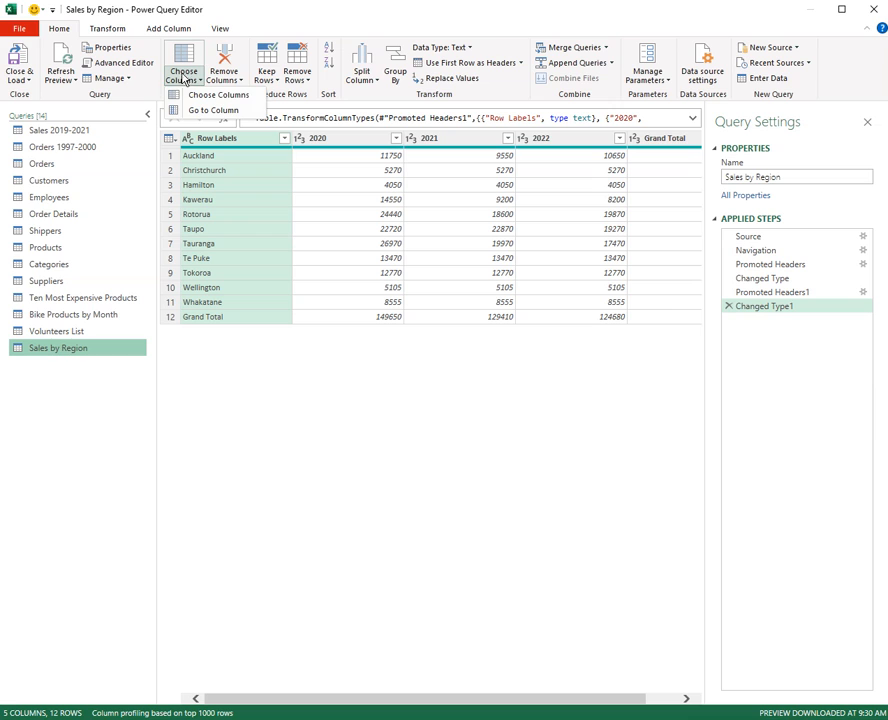
{"action": "left_click", "coordinate": [205, 110]}
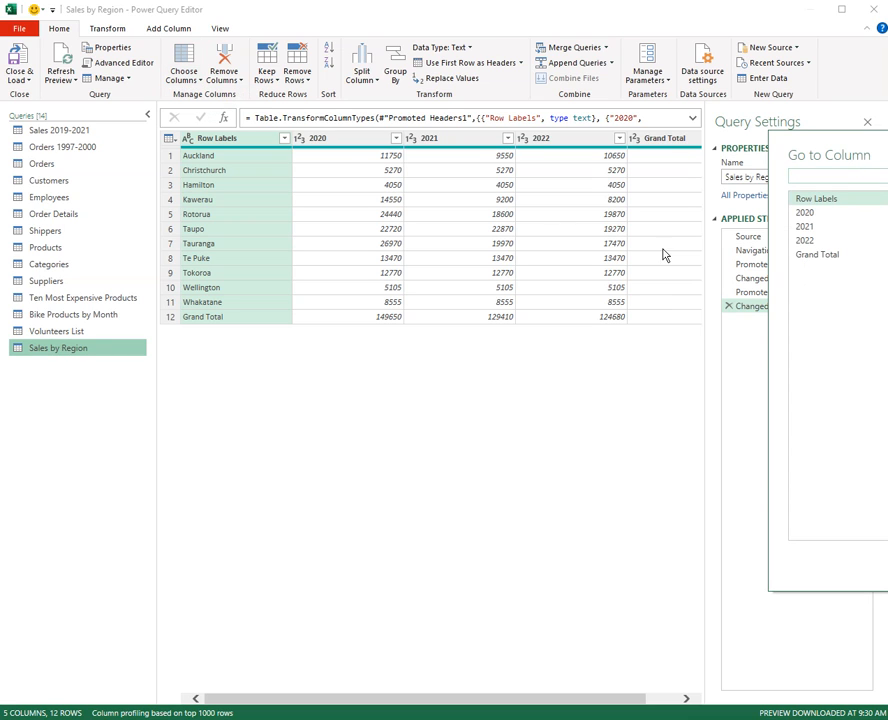
{"action": "left_click_drag", "start_coordinate": [848, 144], "coordinate": [572, 146]}
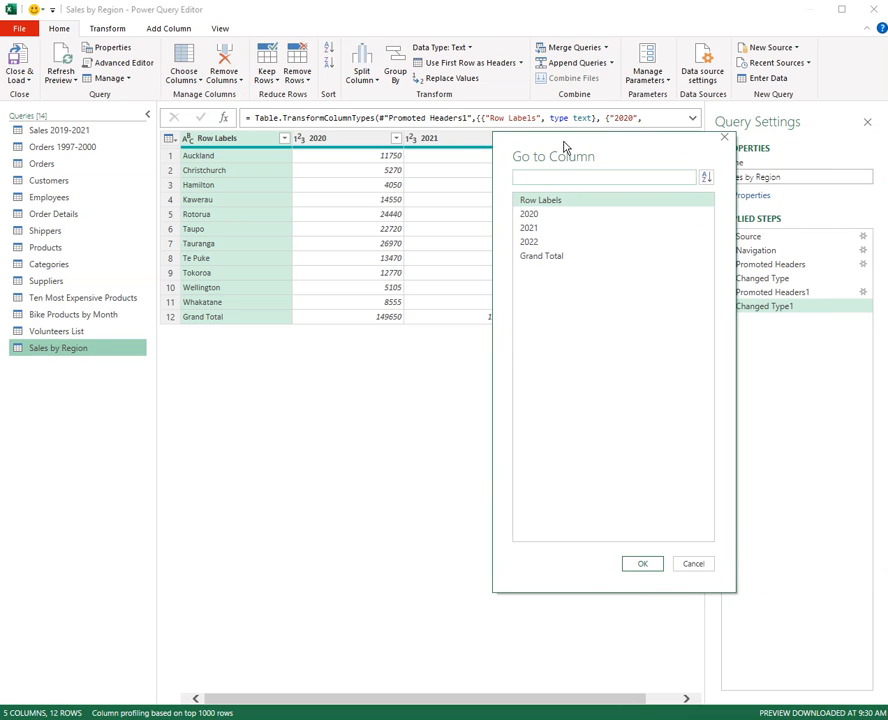
{"action": "left_click", "coordinate": [543, 256]}
{"action": "left_click", "coordinate": [643, 564]}
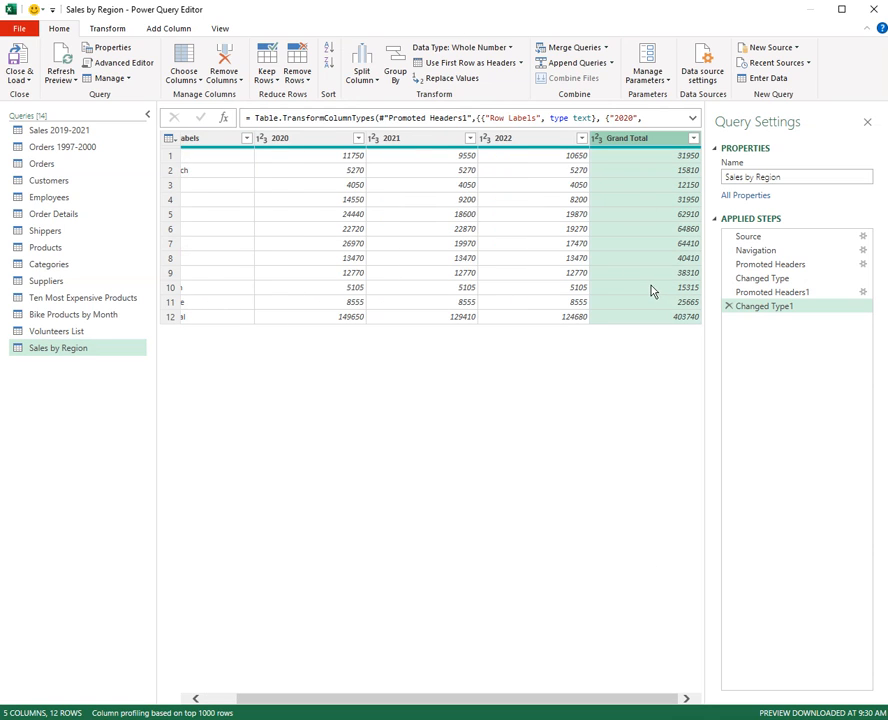
{"action": "left_click", "coordinate": [229, 58]}
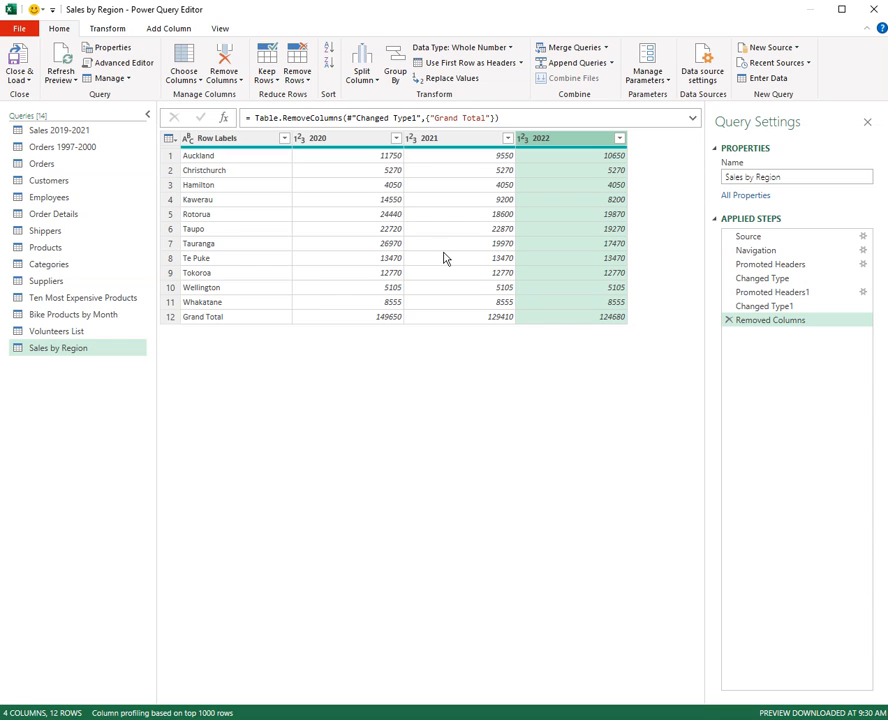
Step: Go to the Row Labels column in the Sales by Region query and rename it as Region
{"action": "left_click", "coordinate": [184, 80]}
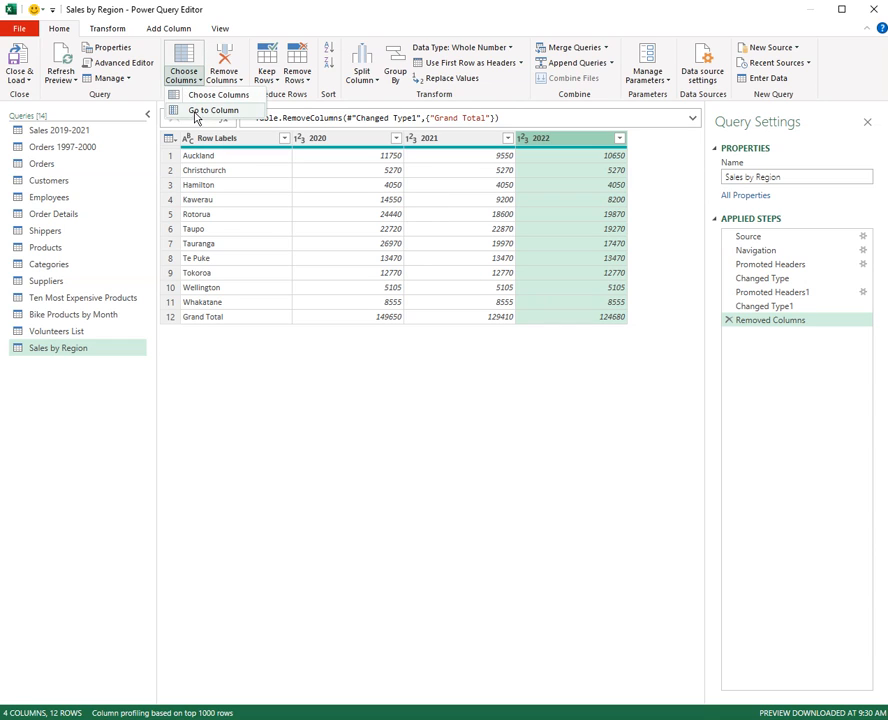
{"action": "left_click", "coordinate": [204, 111]}
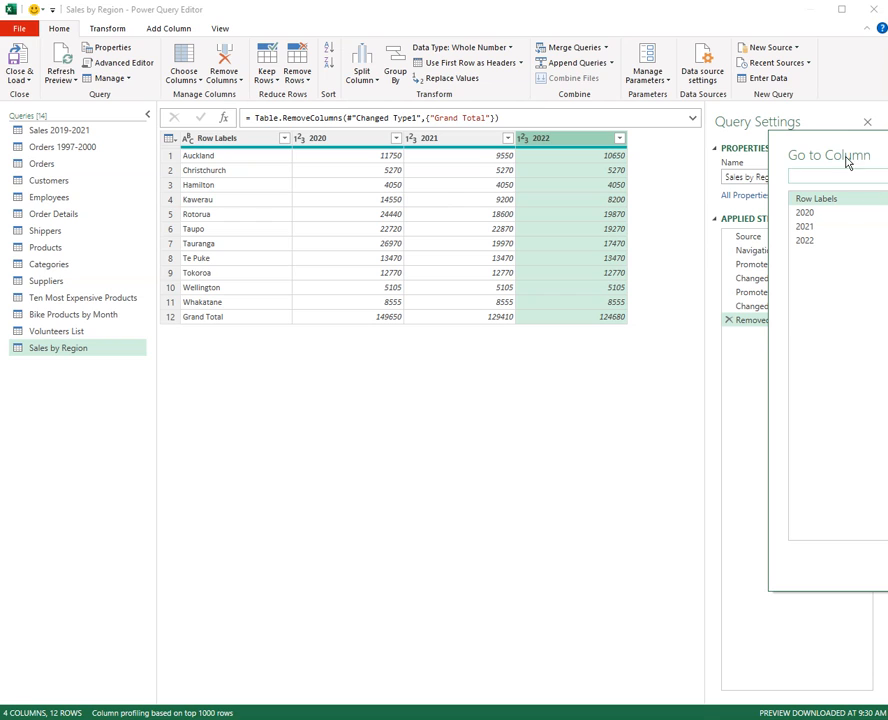
{"action": "left_click_drag", "start_coordinate": [844, 143], "coordinate": [192, 165]}
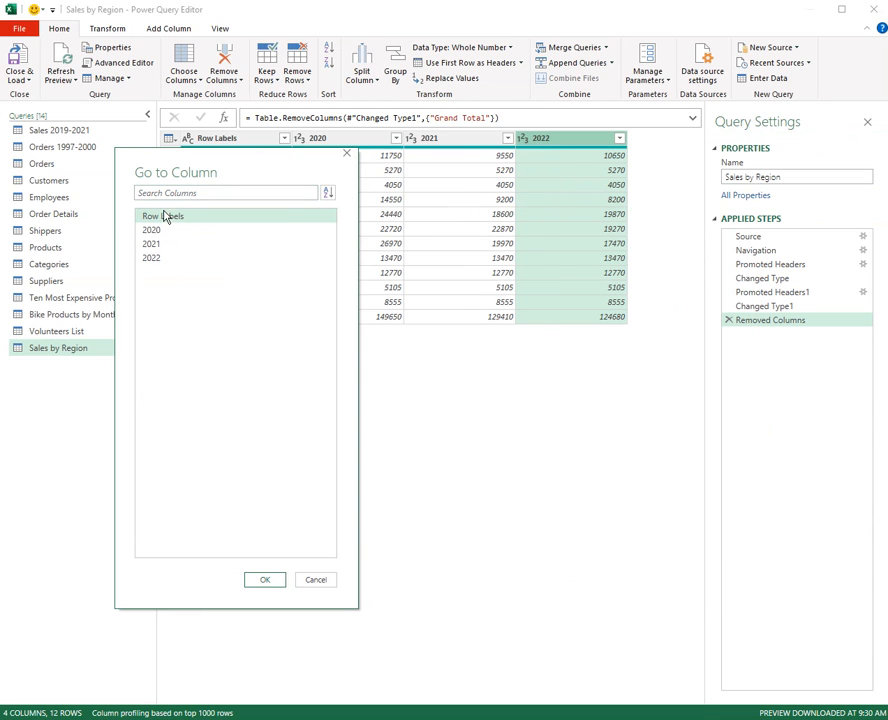
{"action": "left_click", "coordinate": [265, 581]}
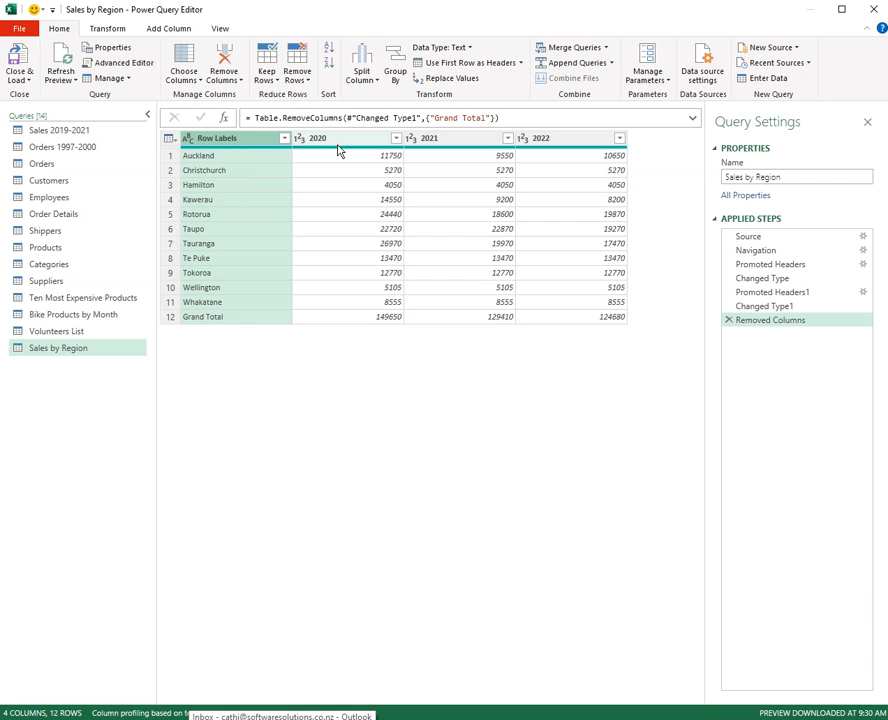
{"action": "key", "text": "F2"}
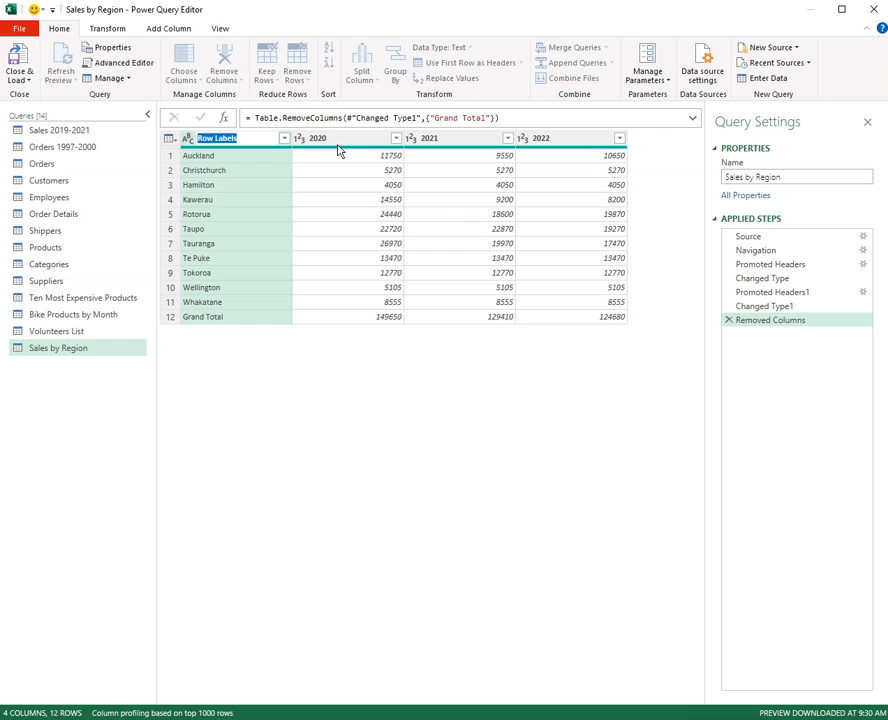
{"action": "type", "text": "Region"}
{"action": "key", "text": "Return"}
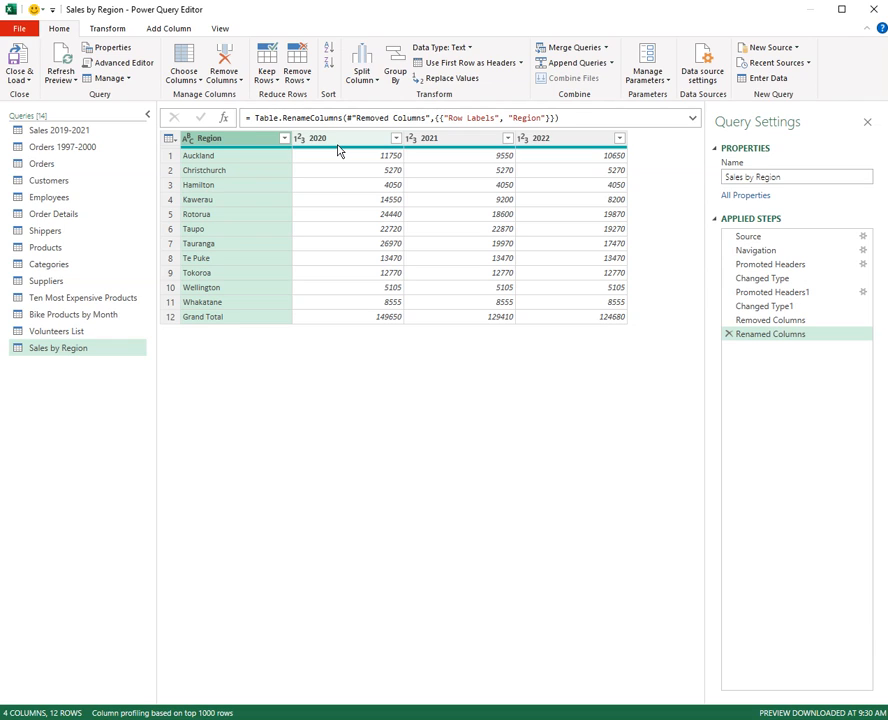
Step: Close the query editor, load Sales by Region into the workbook, and save the workbook
{"action": "left_click", "coordinate": [18, 64]}
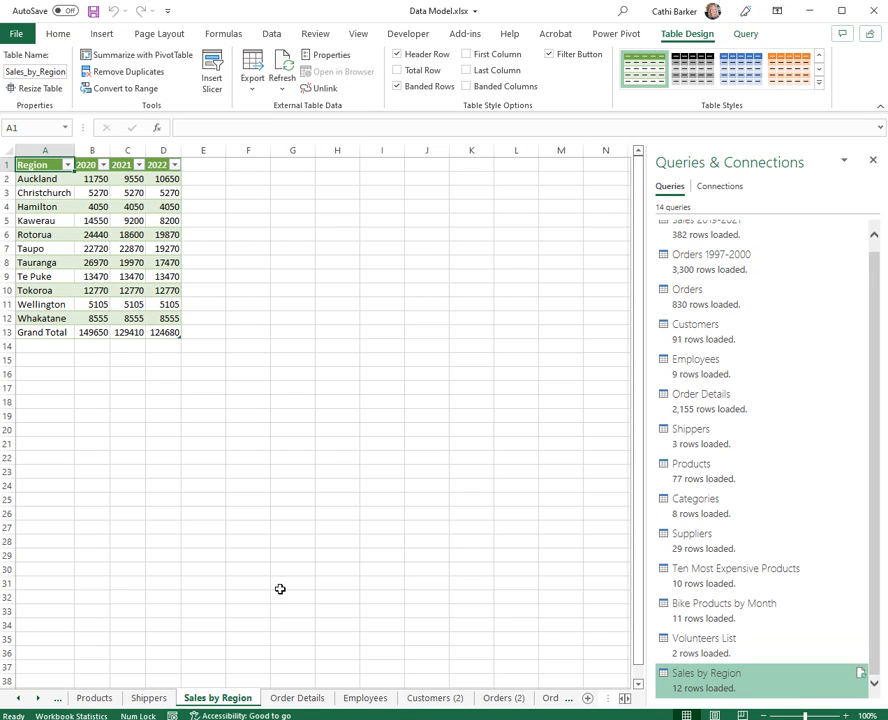
{"action": "left_click", "coordinate": [94, 13]}
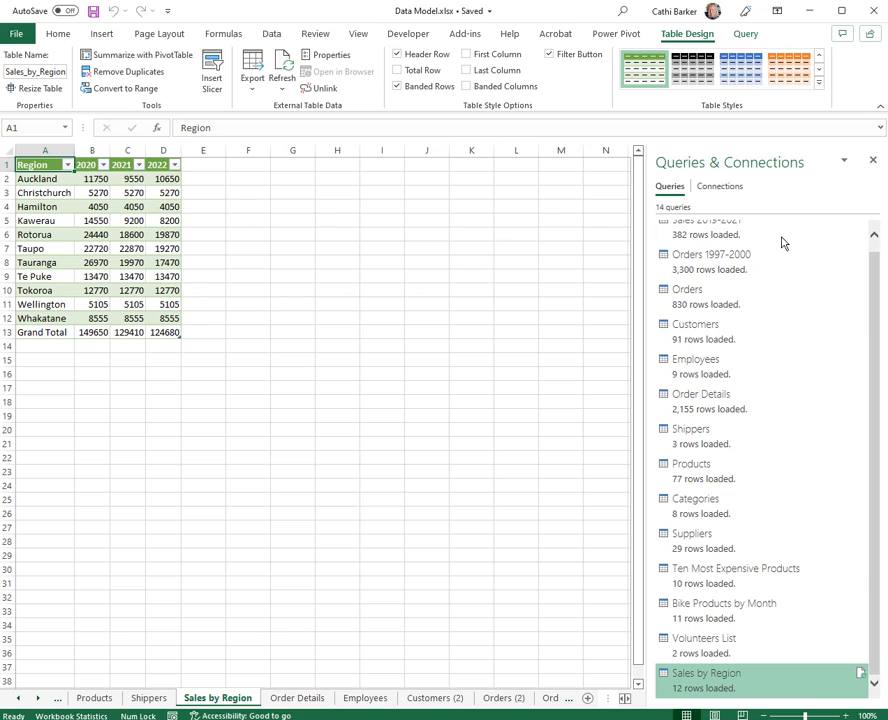
Step: Reopen the query editor and rename the CountryRegion column in the Sales 2019-2021 query as Country
{"action": "left_click", "coordinate": [748, 35]}
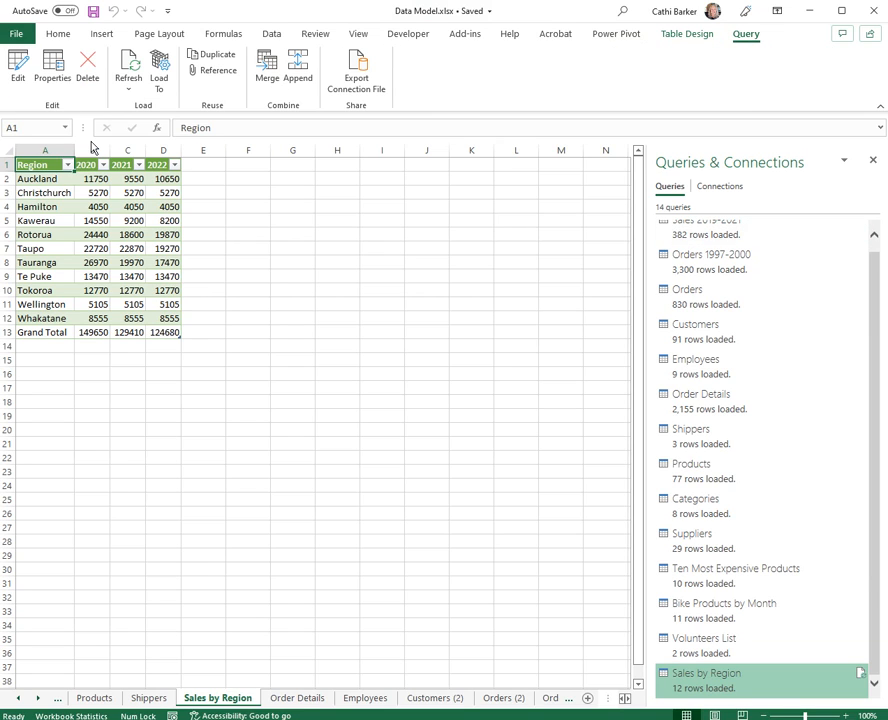
{"action": "left_click", "coordinate": [19, 66]}
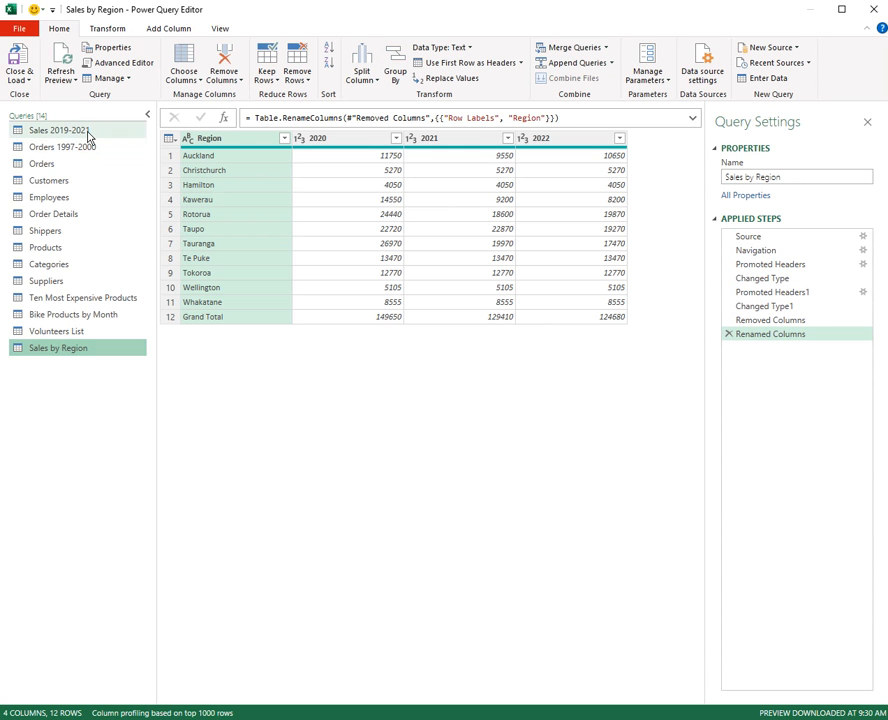
{"action": "left_click", "coordinate": [88, 134]}
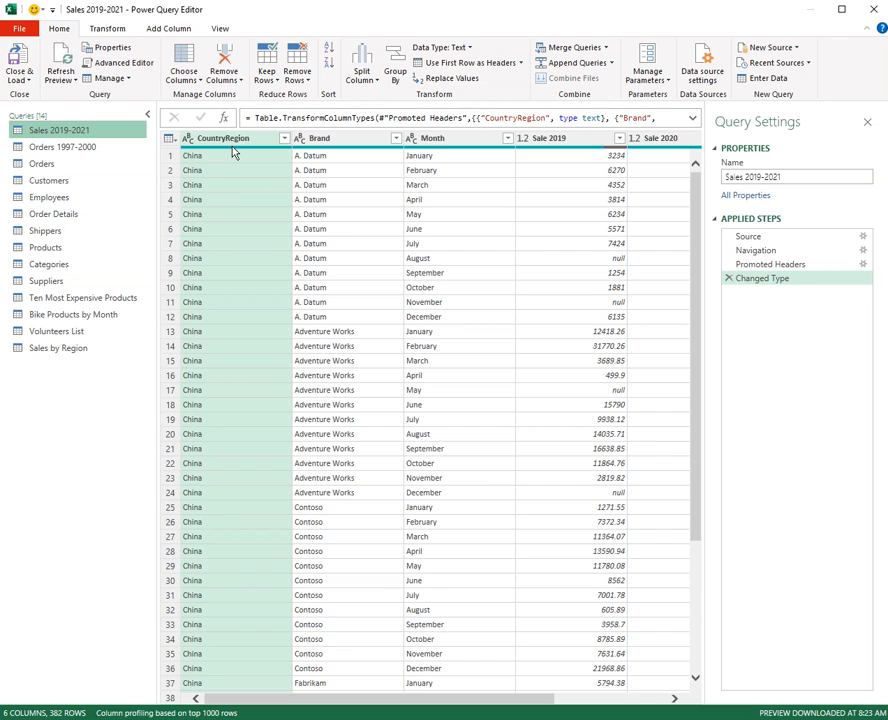
{"action": "key", "text": "F2"}
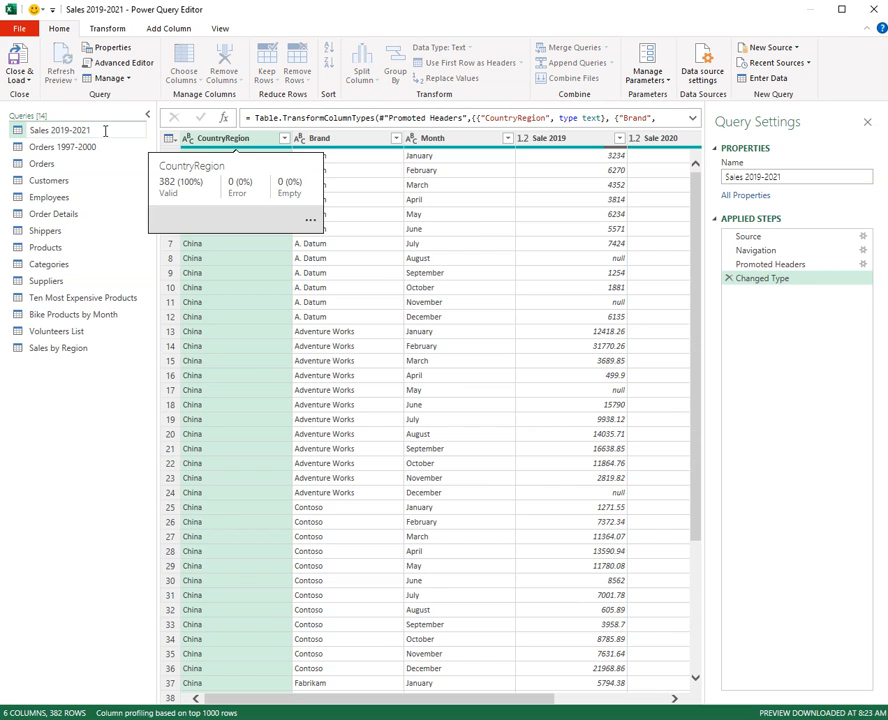
{"action": "key", "text": "Return"}
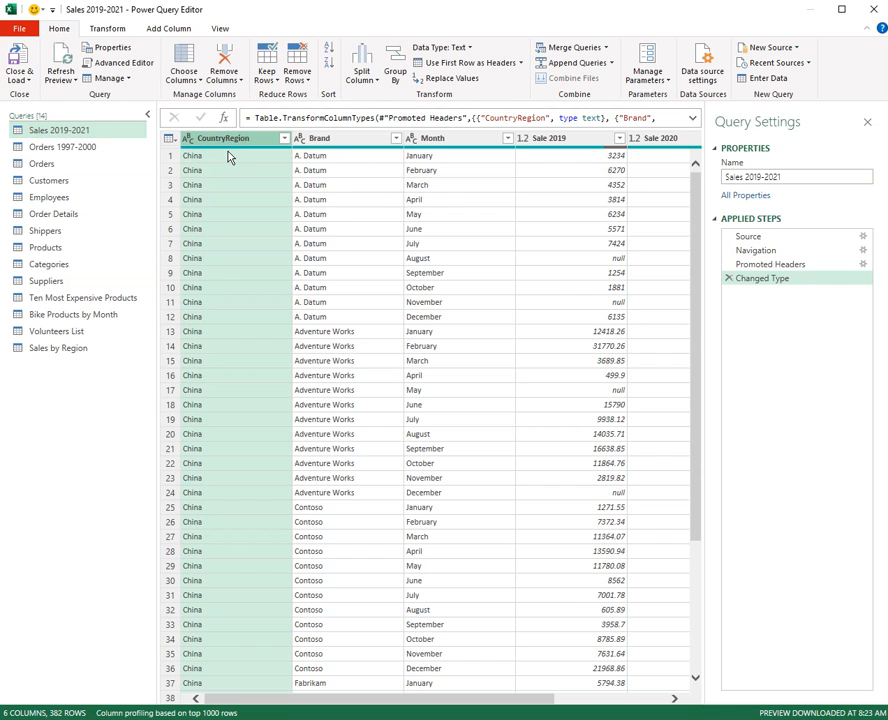
{"action": "key", "text": "F2"}
{"action": "key", "text": "End"}
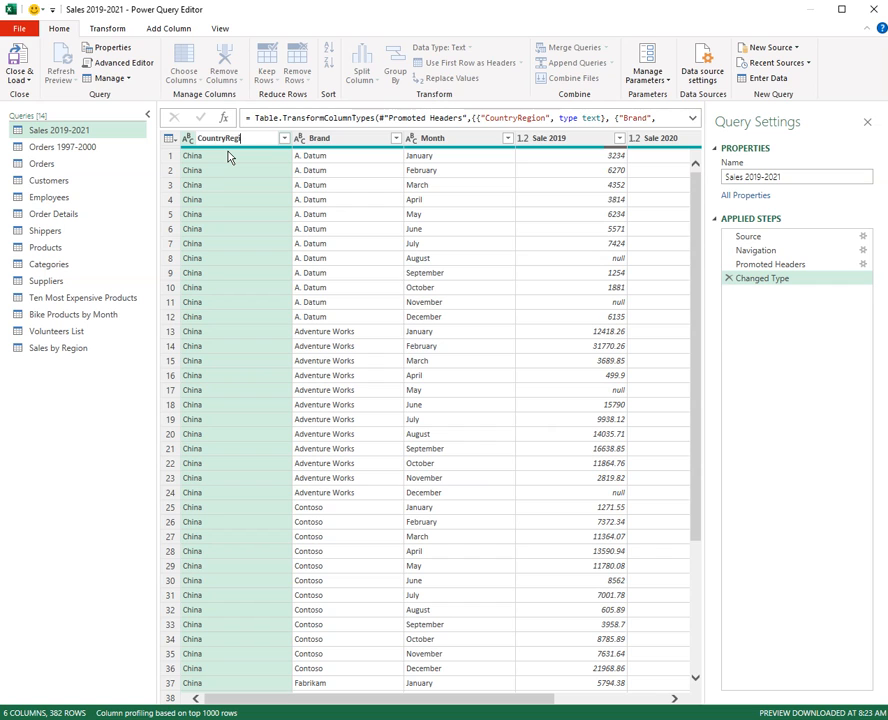
{"action": "key", "text": "Return"}
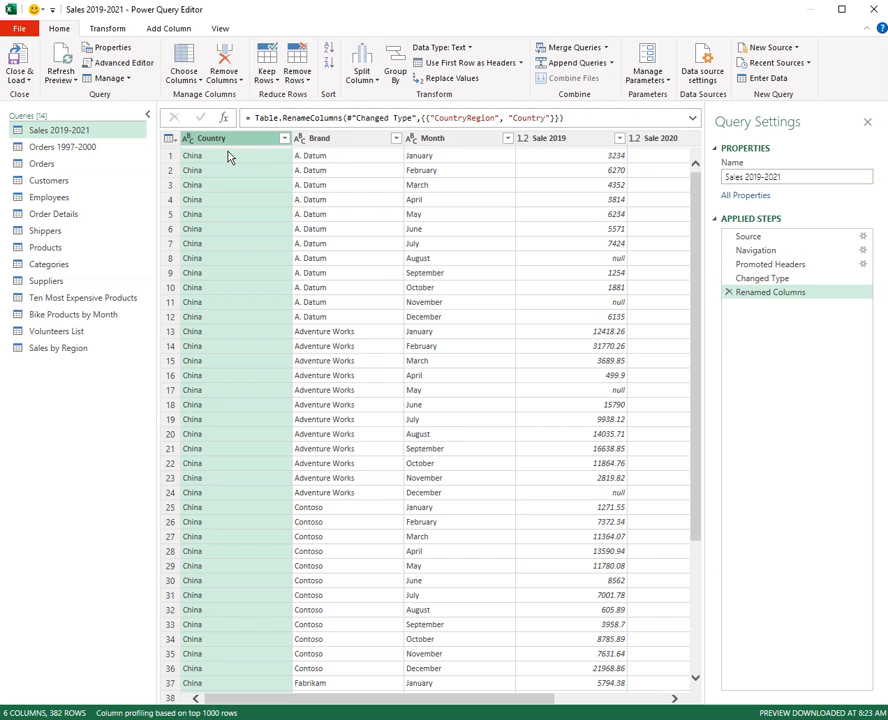
Step: Rename the CustomerID column in the Customers query as ID
{"action": "left_click", "coordinate": [69, 183]}
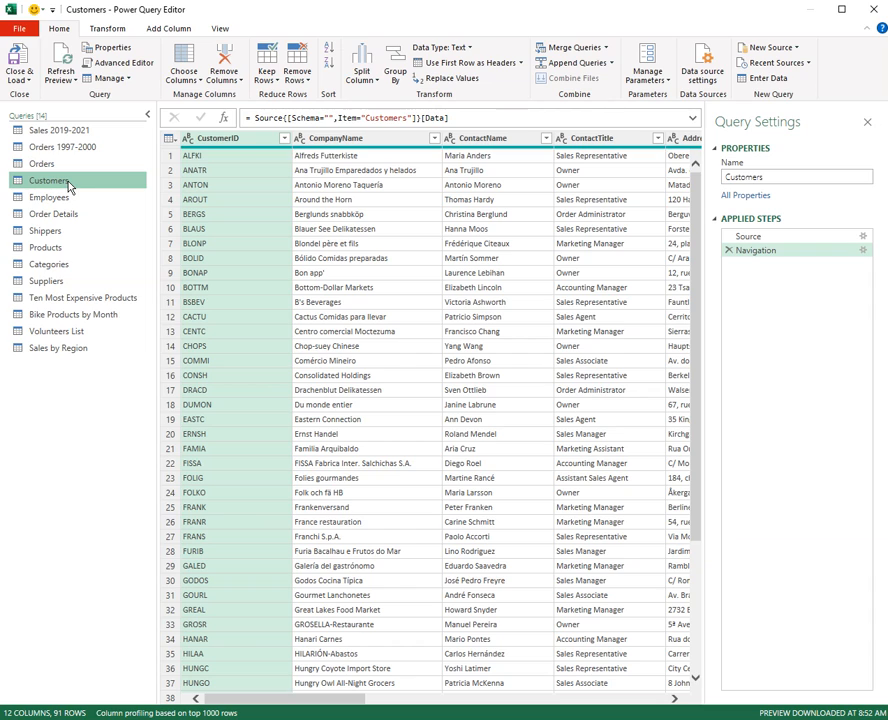
{"action": "double_click", "coordinate": [236, 142]}
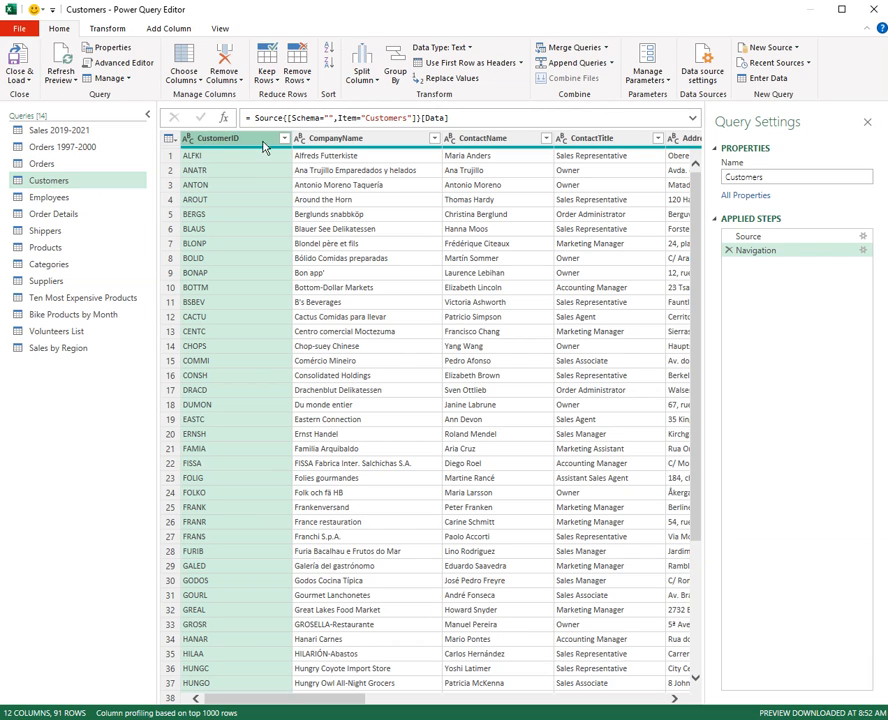
{"action": "type", "text": "ID"}
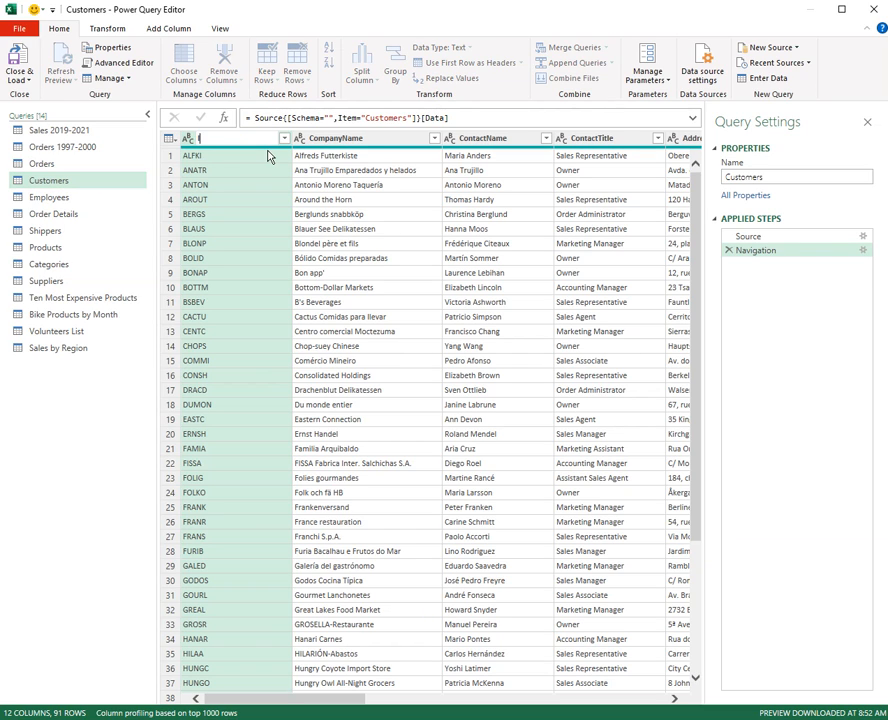
{"action": "key", "text": "Return"}
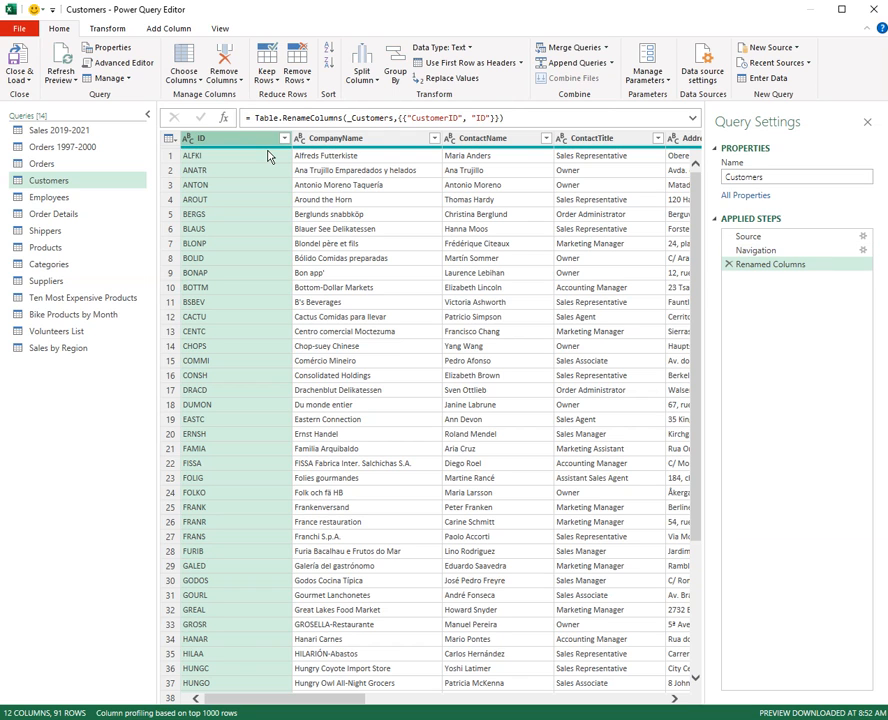
Step: Rename the CompanyName column in the Customers query as Company and the ContactName column as Contact
{"action": "left_click", "coordinate": [380, 143]}
{"action": "double_click", "coordinate": [380, 142]}
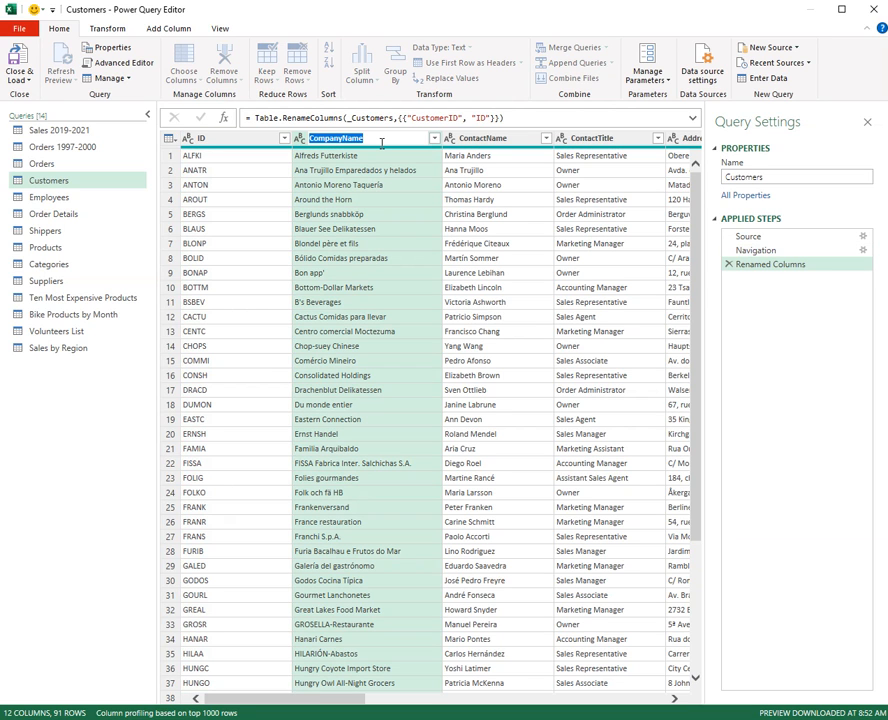
{"action": "type", "text": "Compan"}
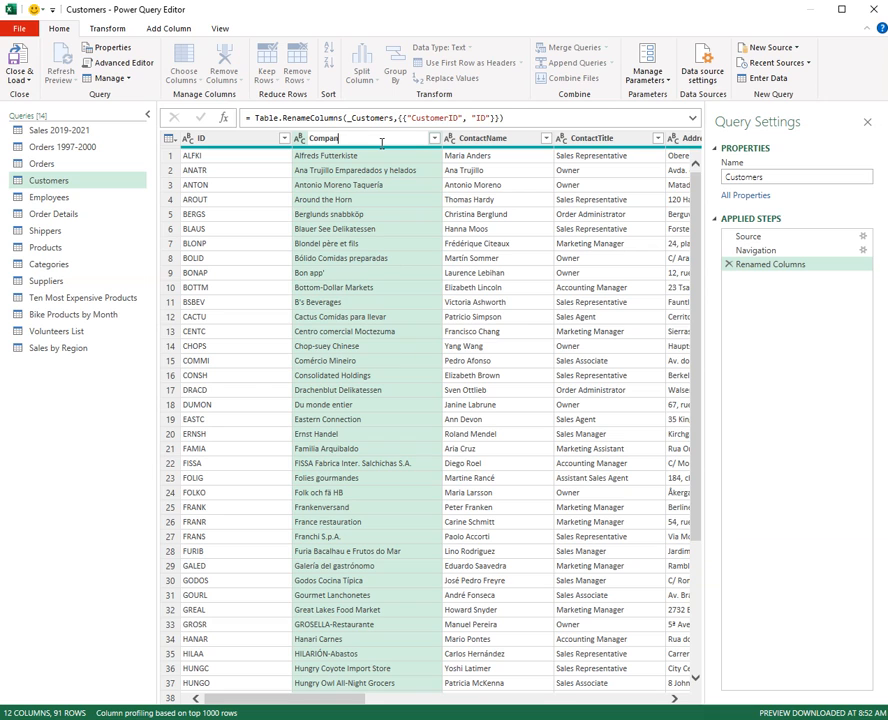
{"action": "type", "text": "y"}
{"action": "key", "text": "Return"}
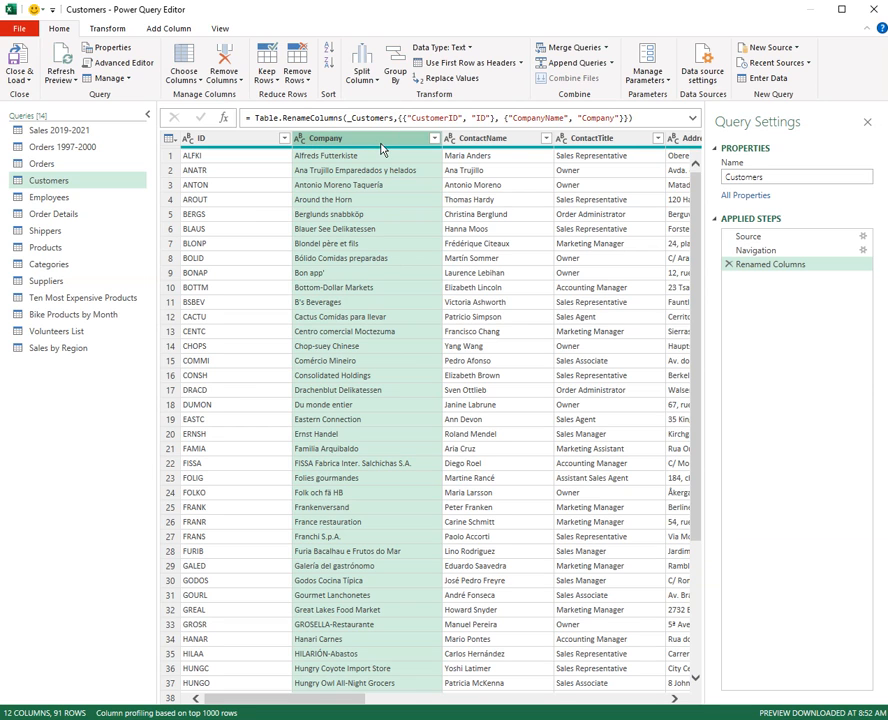
{"action": "double_click", "coordinate": [488, 139]}
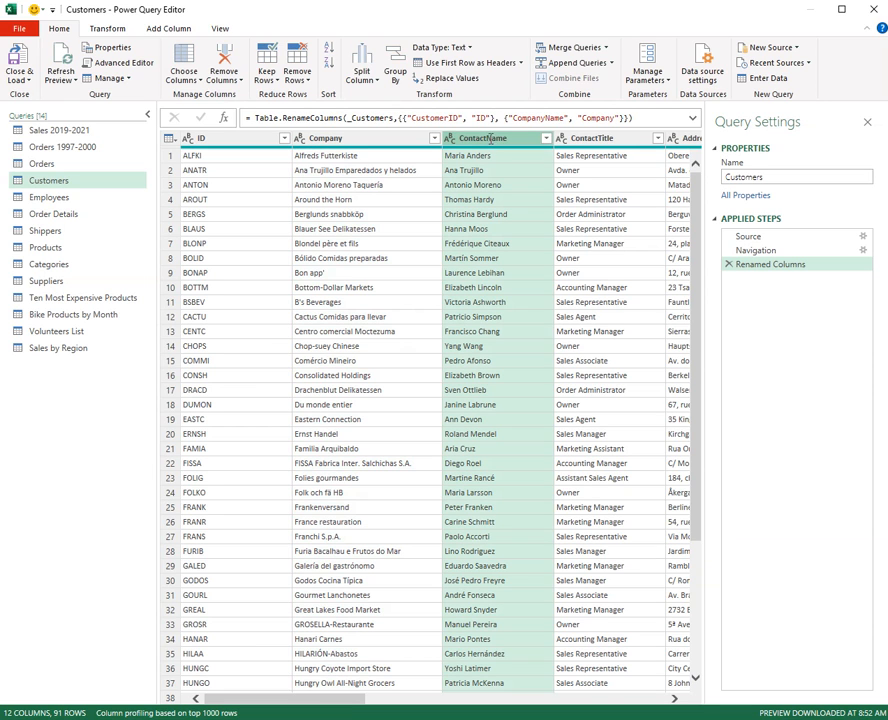
{"action": "type", "text": "Contact"}
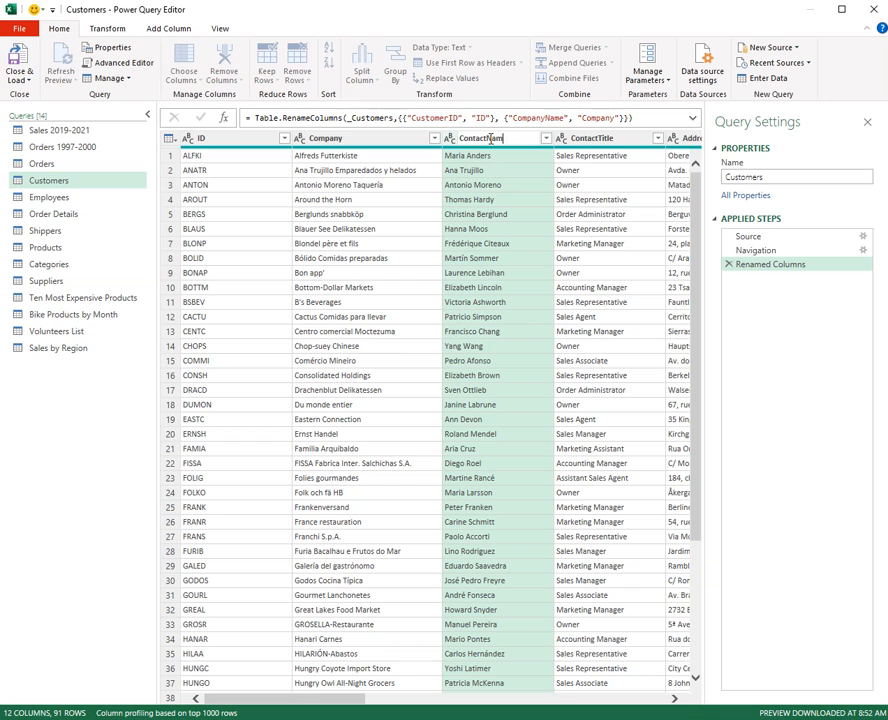
{"action": "key", "text": "Return"}
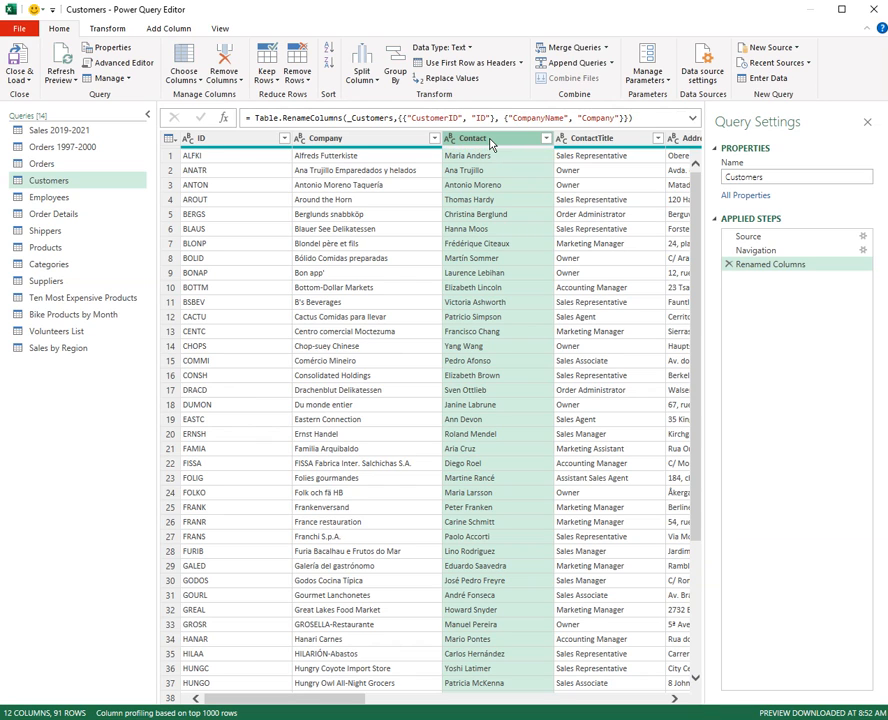
Step: Rename the ContactTitle column in the Customers query as Title
{"action": "double_click", "coordinate": [610, 140]}
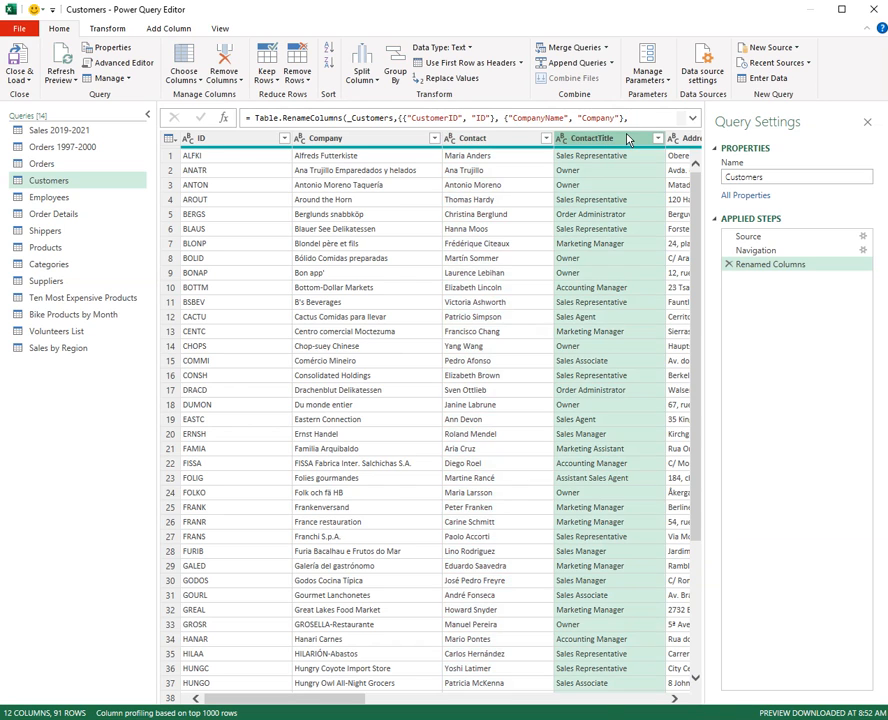
{"action": "key", "text": "Home"}
{"action": "key", "text": "Delete"}
{"action": "key", "text": "Delete"}
{"action": "key", "text": "Delete"}
{"action": "key", "text": "Delete"}
{"action": "key", "text": "Delete"}
{"action": "key", "text": "Delete"}
{"action": "key", "text": "Delete"}
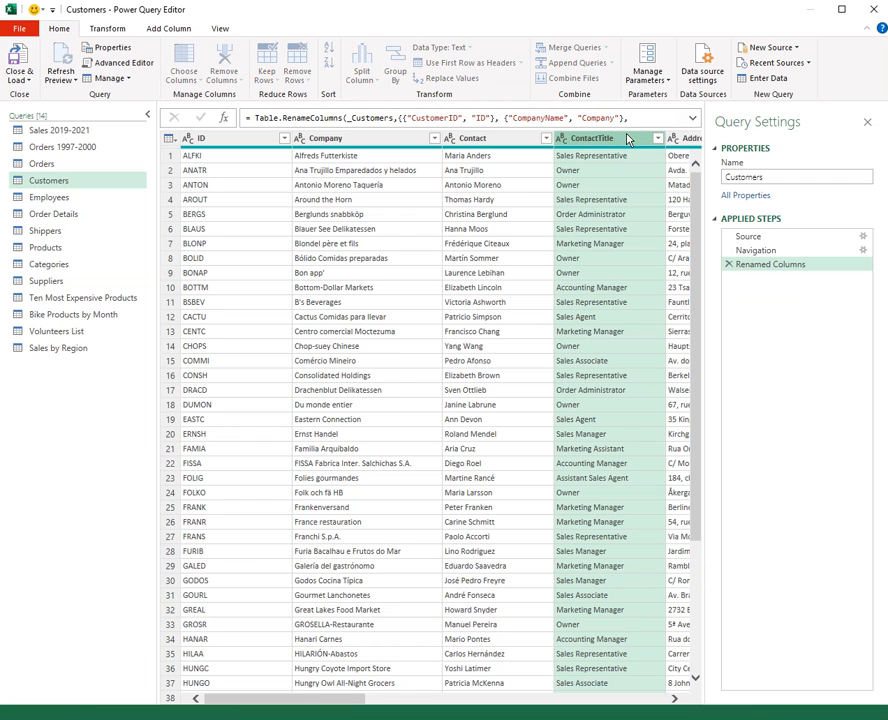
{"action": "key", "text": "Return"}
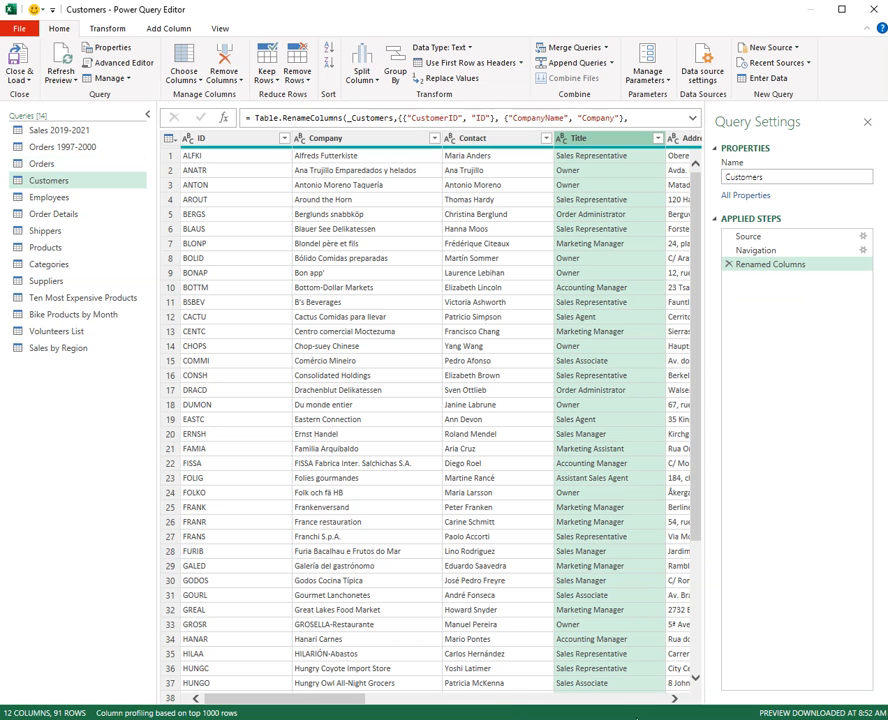
Step: Rename the PostalCode column in the Customers query as Post Code
{"action": "left_click", "coordinate": [675, 699]}
{"action": "left_click", "coordinate": [675, 699]}
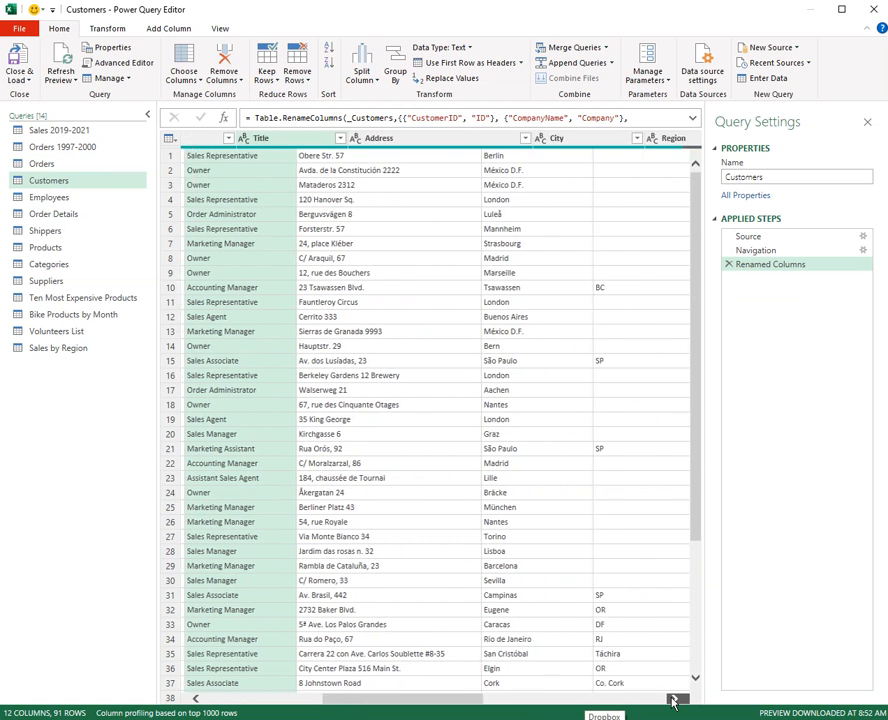
{"action": "left_click", "coordinate": [676, 700]}
{"action": "left_click", "coordinate": [676, 142]}
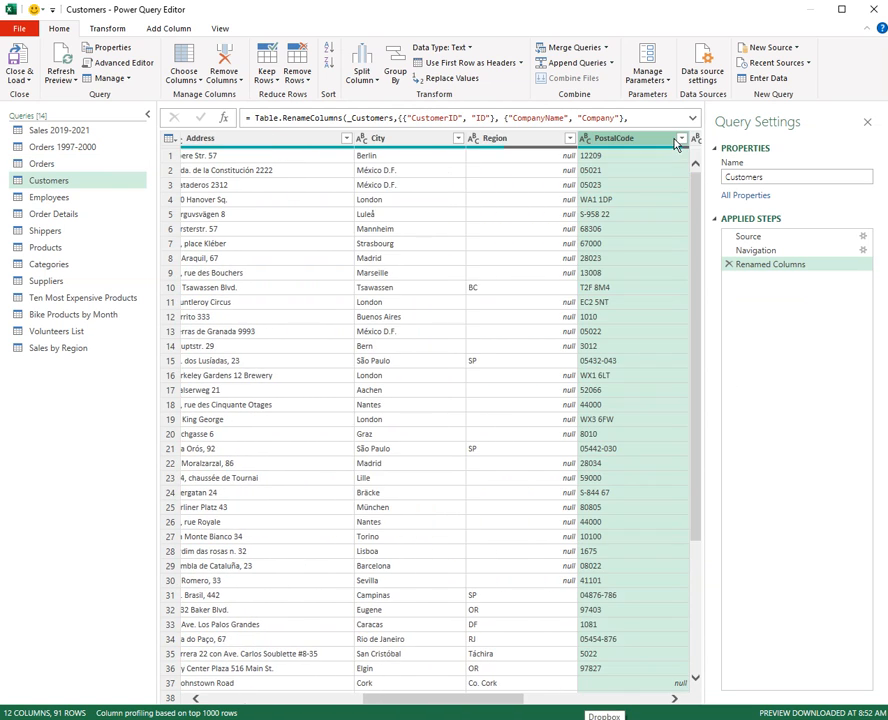
{"action": "key", "text": "F2"}
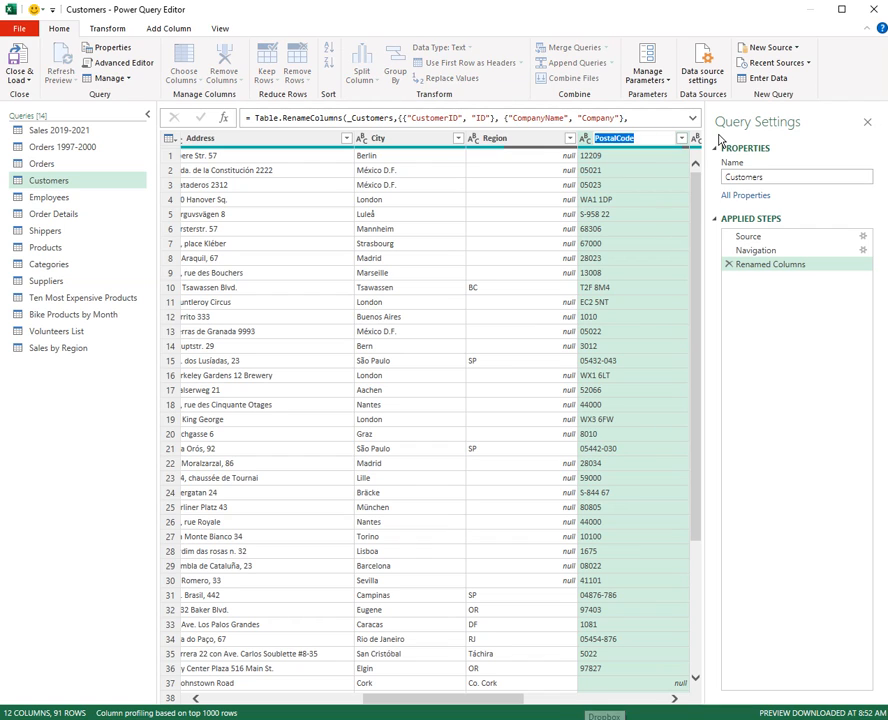
{"action": "key", "text": "BackSpace"}
{"action": "key", "text": "BackSpace"}
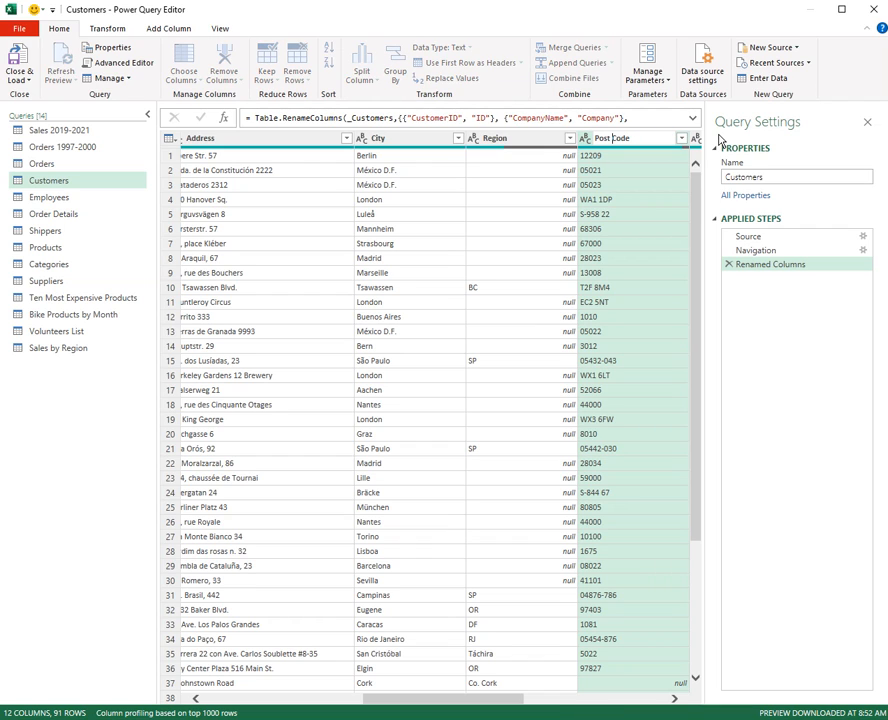
{"action": "key", "text": "Return"}
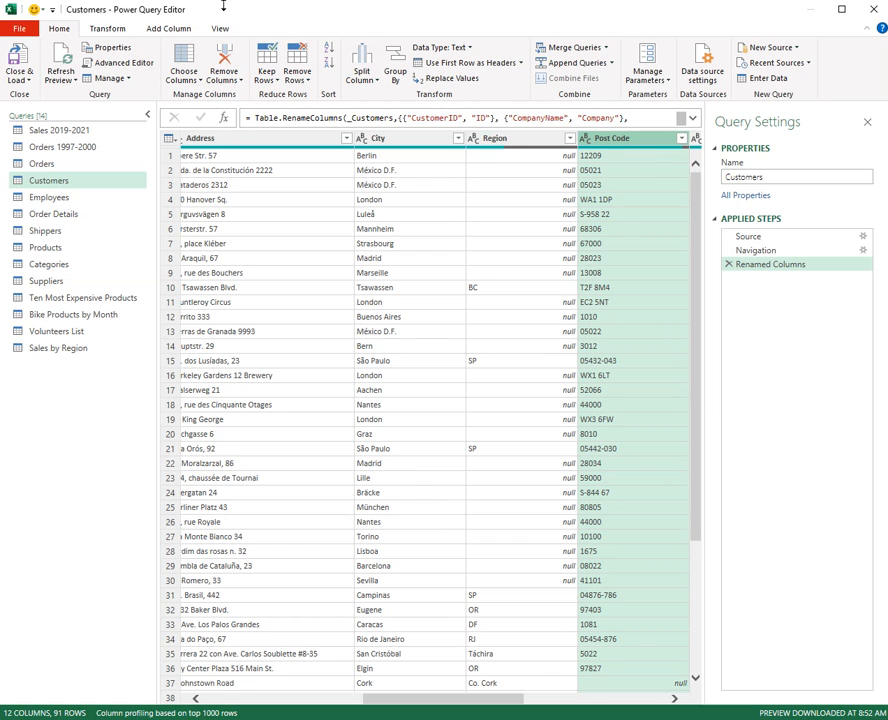
Step: Close and load the edited queries into the workbook, and permanently delete the old Customers worksheet
{"action": "left_click", "coordinate": [20, 58]}
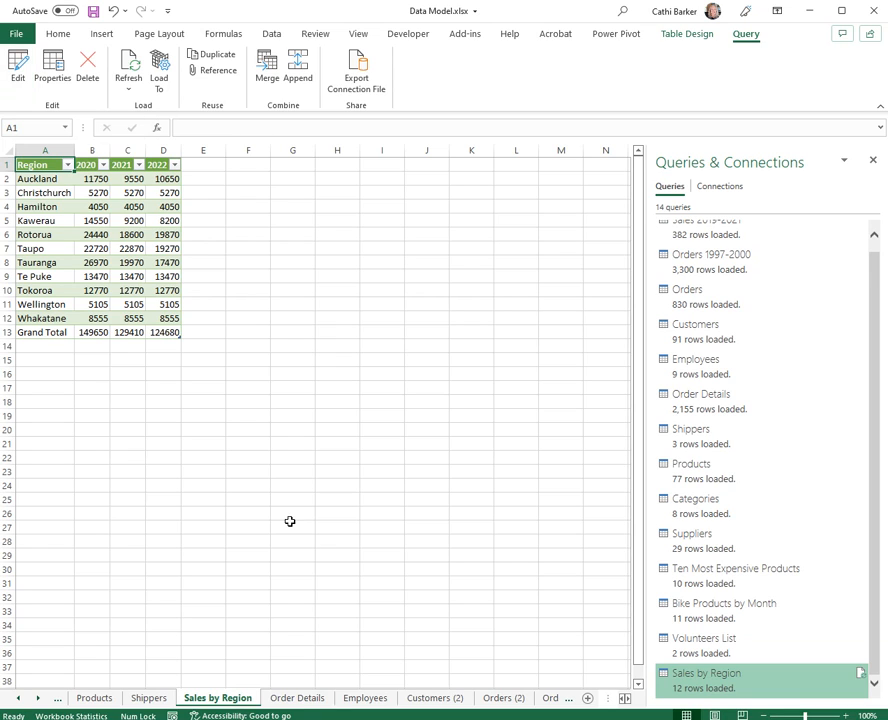
{"action": "right_click", "coordinate": [36, 698]}
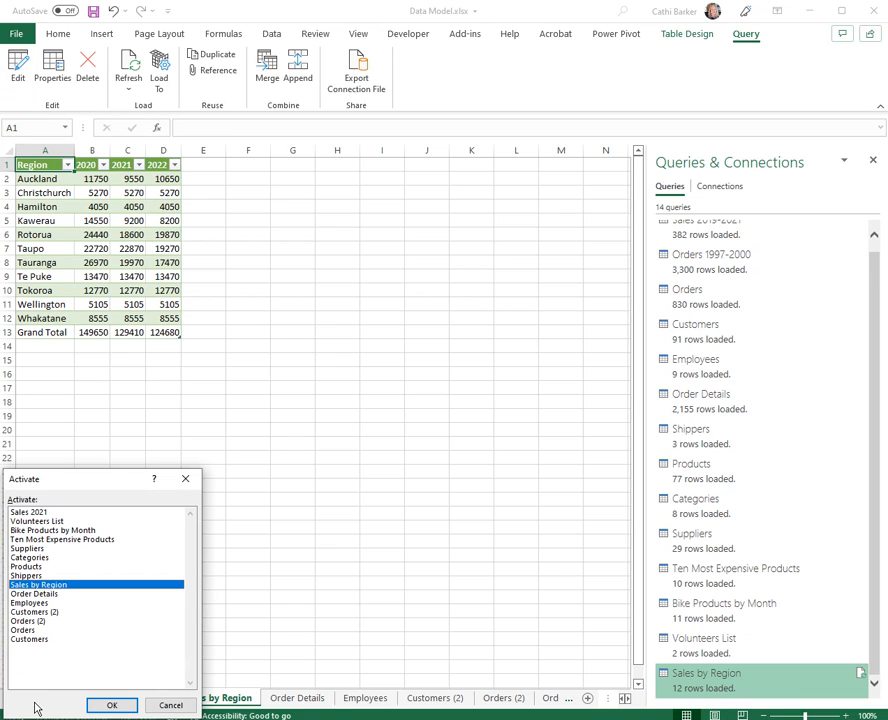
{"action": "left_click", "coordinate": [36, 640]}
{"action": "left_click", "coordinate": [112, 706]}
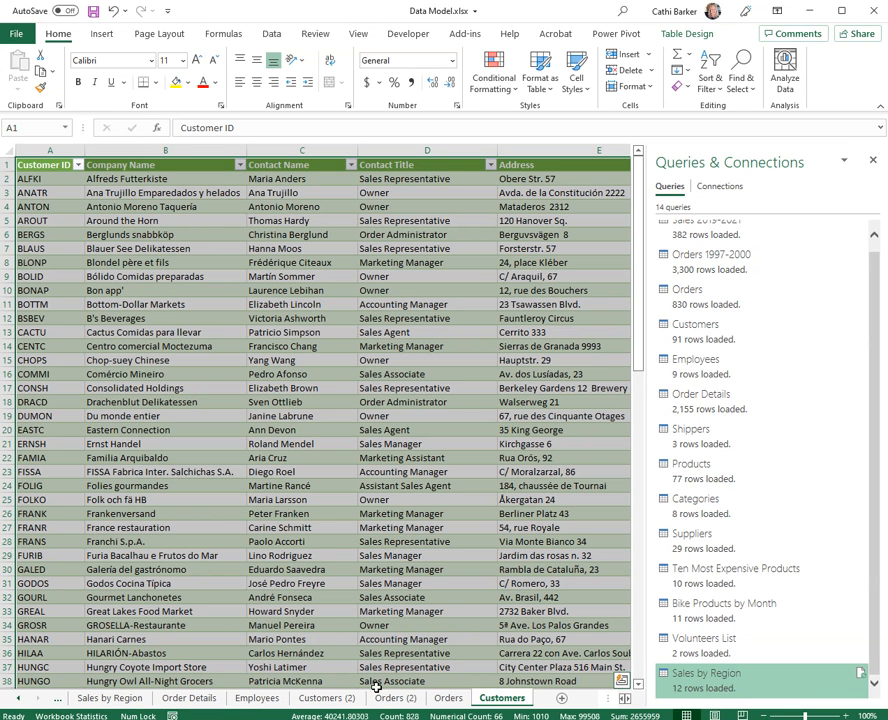
{"action": "right_click", "coordinate": [512, 698]}
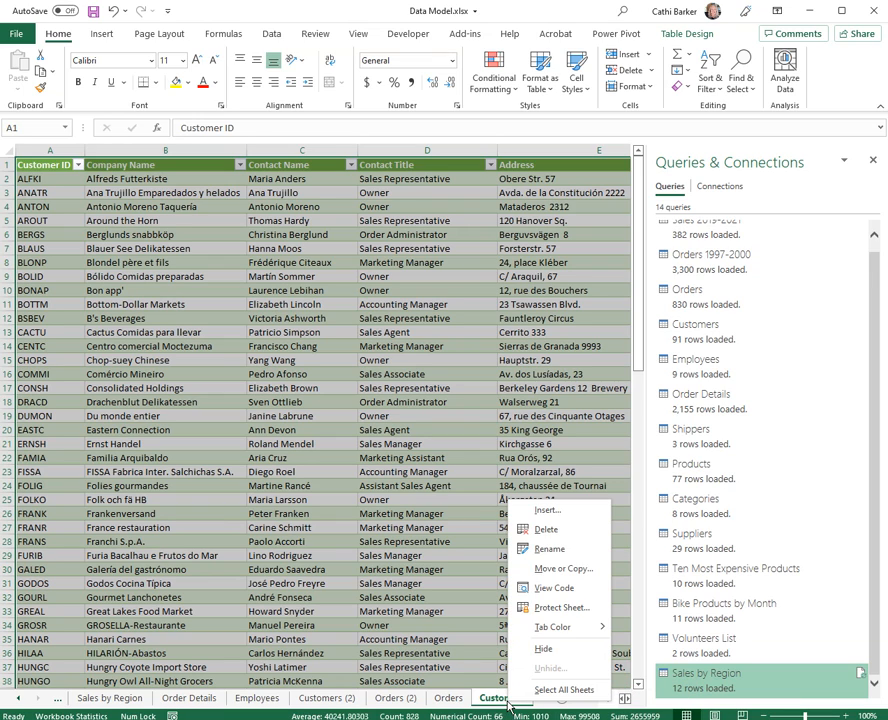
{"action": "left_click", "coordinate": [545, 532]}
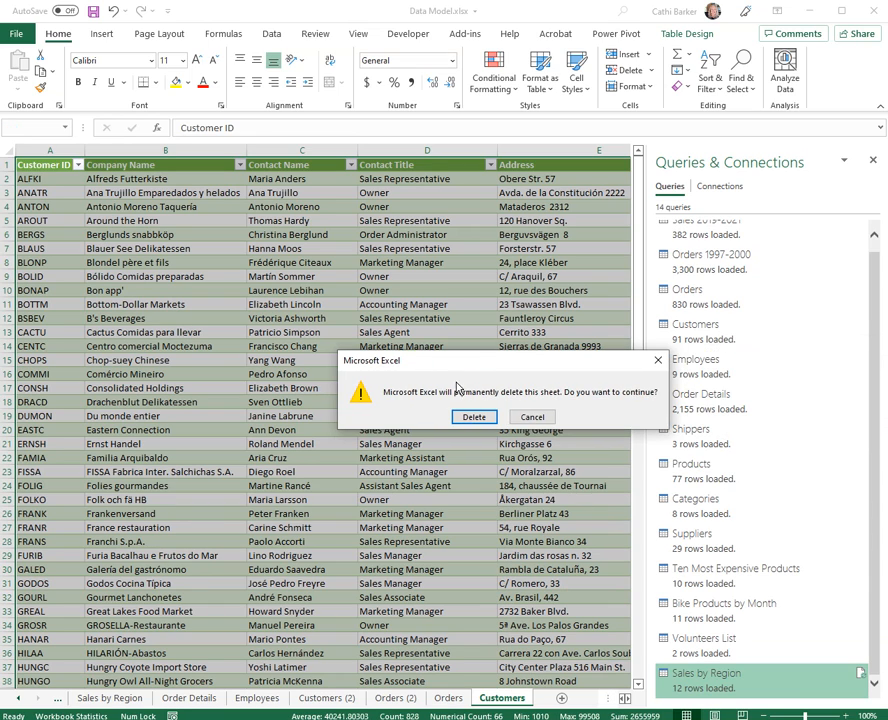
{"action": "left_click", "coordinate": [470, 416]}
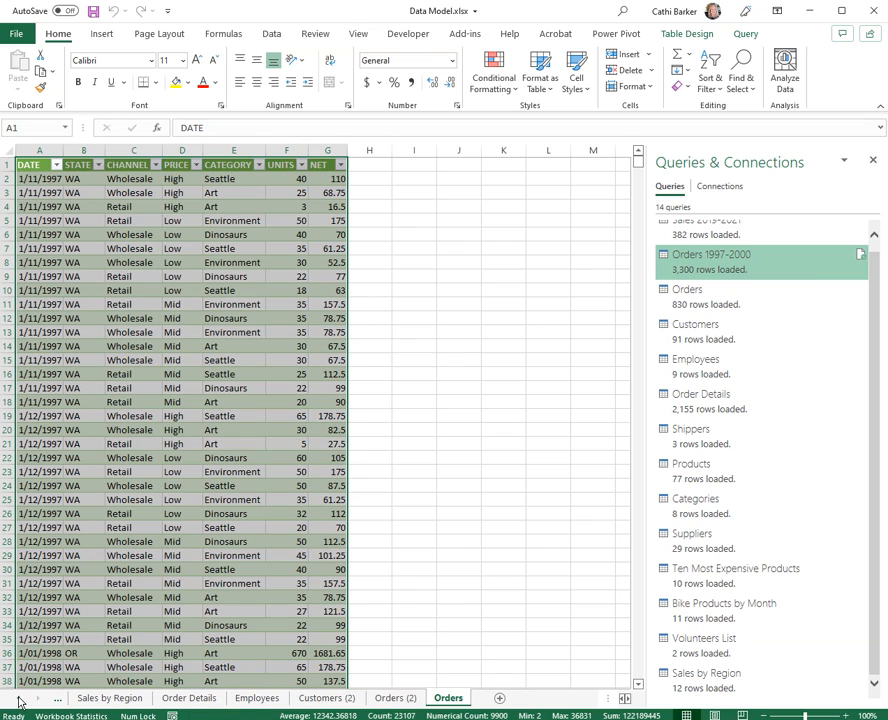
Step: Rename the Sales 2021 worksheet as Sales 2019-2021
{"action": "left_click_drag", "start_coordinate": [19, 703], "coordinate": [19, 703]}
{"action": "left_click", "coordinate": [104, 703]}
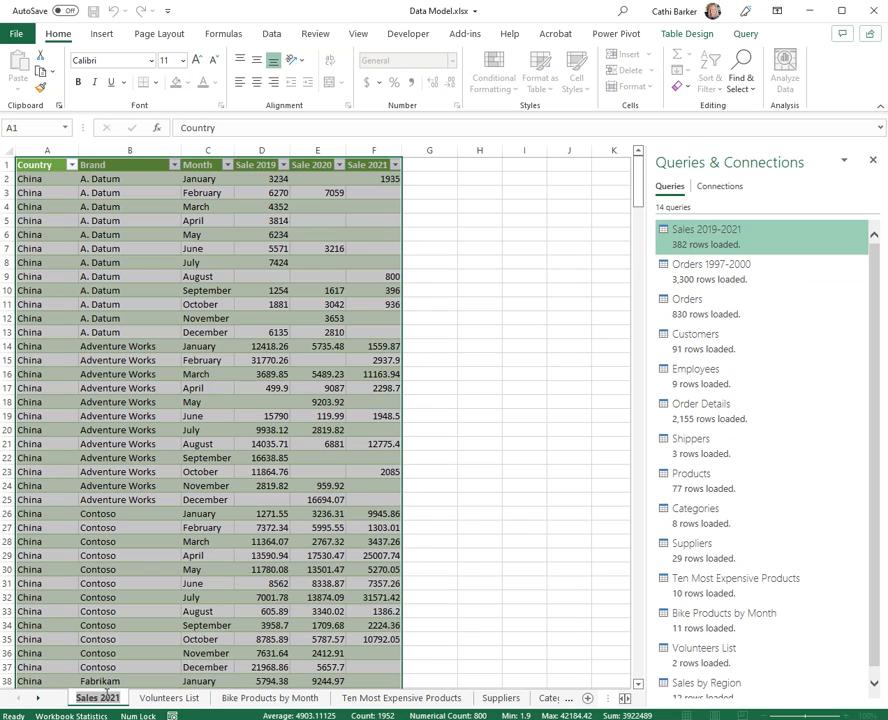
{"action": "key", "text": "End"}
{"action": "type", "text": "2019"}
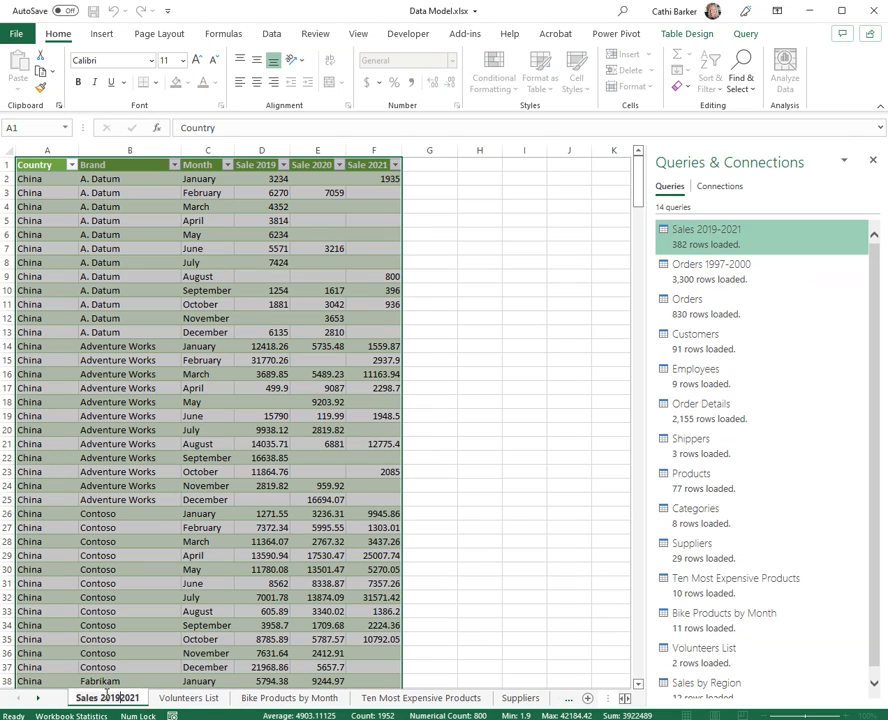
{"action": "type", "text": "-"}
{"action": "key", "text": "Return"}
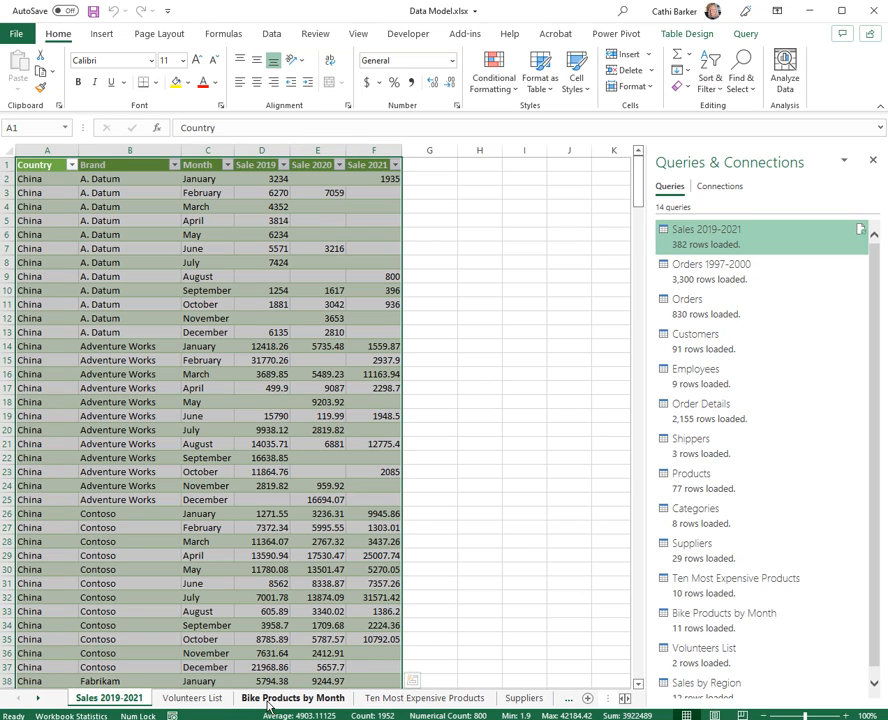
Step: Move the Suppliers and Categories worksheets so they come before Ten Most Expensive Products
{"action": "key", "text": "ctrl+Page_Down"}
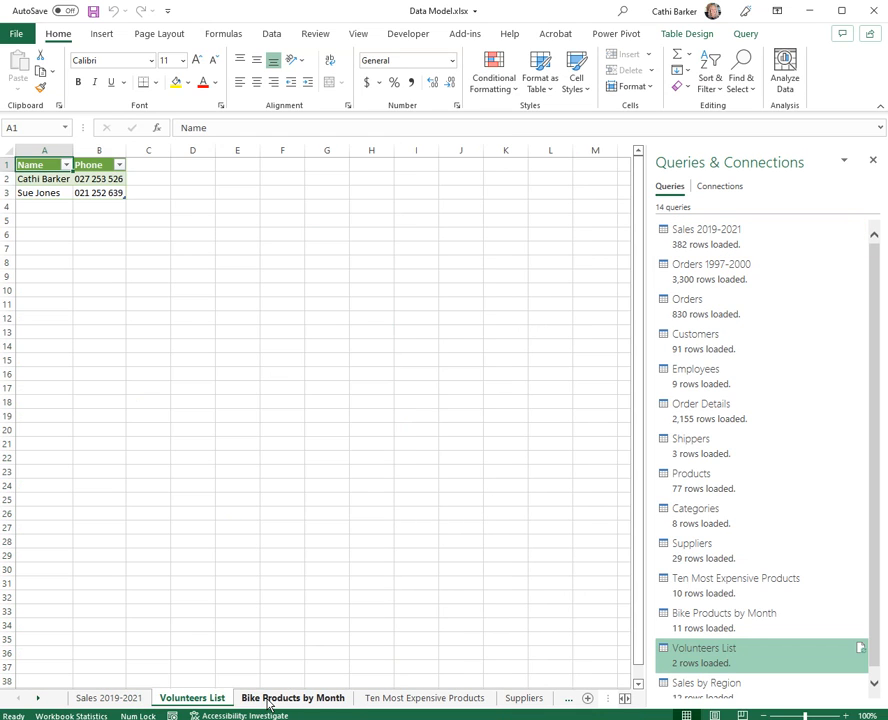
{"action": "key", "text": "ctrl+Page_Down"}
{"action": "key", "text": "ctrl+Page_Down"}
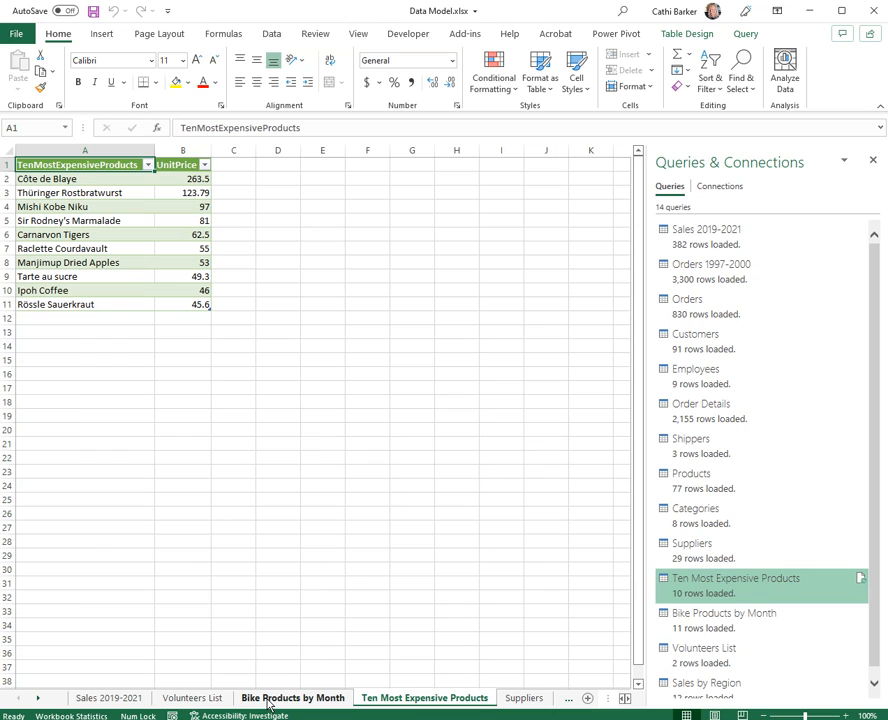
{"action": "key", "text": "ctrl+Page_Down"}
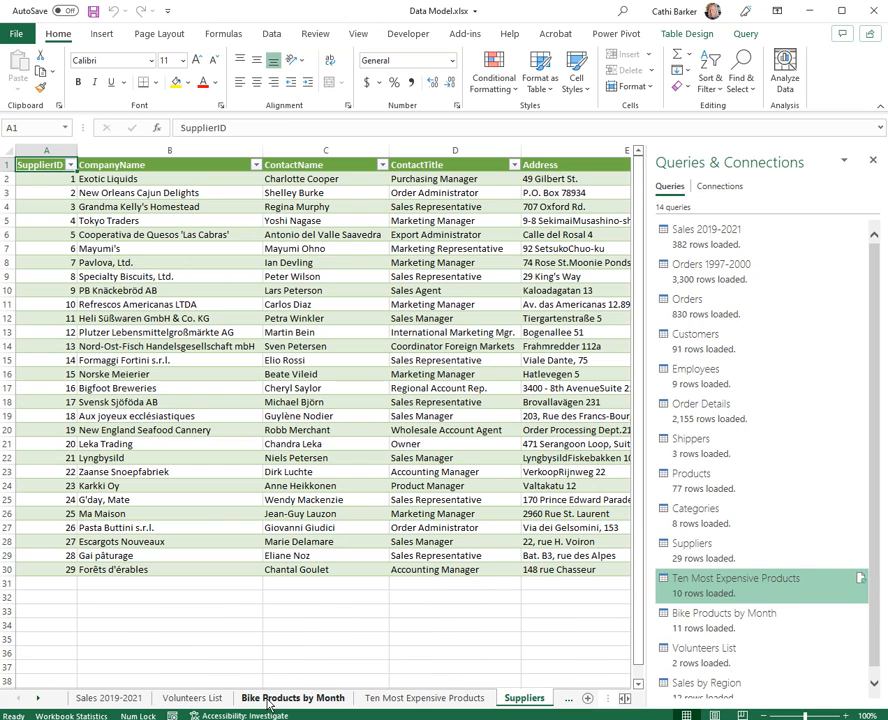
{"action": "key", "text": "ctrl+Page_Down"}
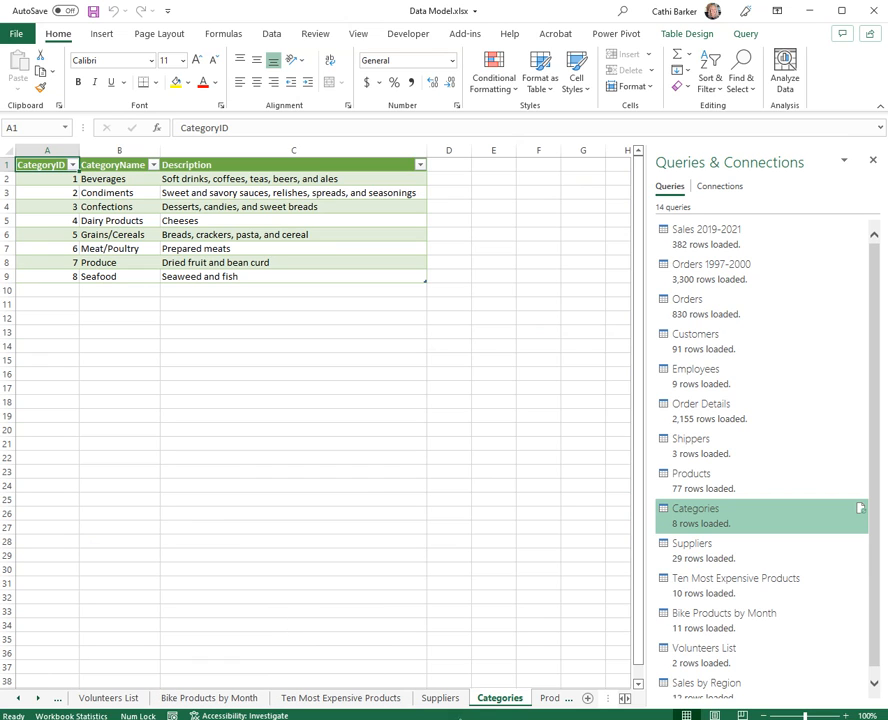
{"action": "left_click", "coordinate": [440, 698]}
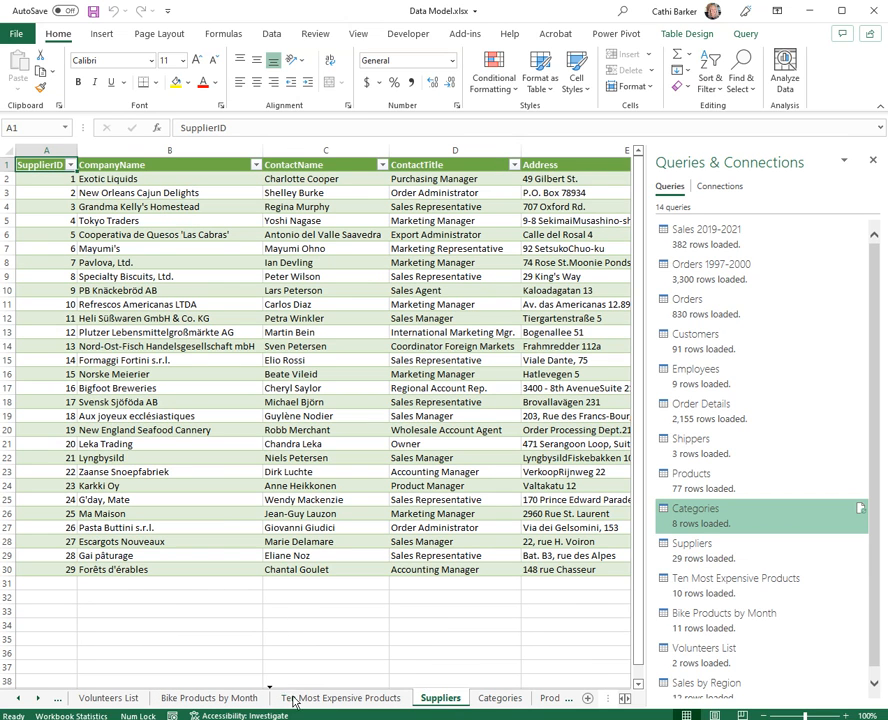
{"action": "left_click", "coordinate": [497, 698]}
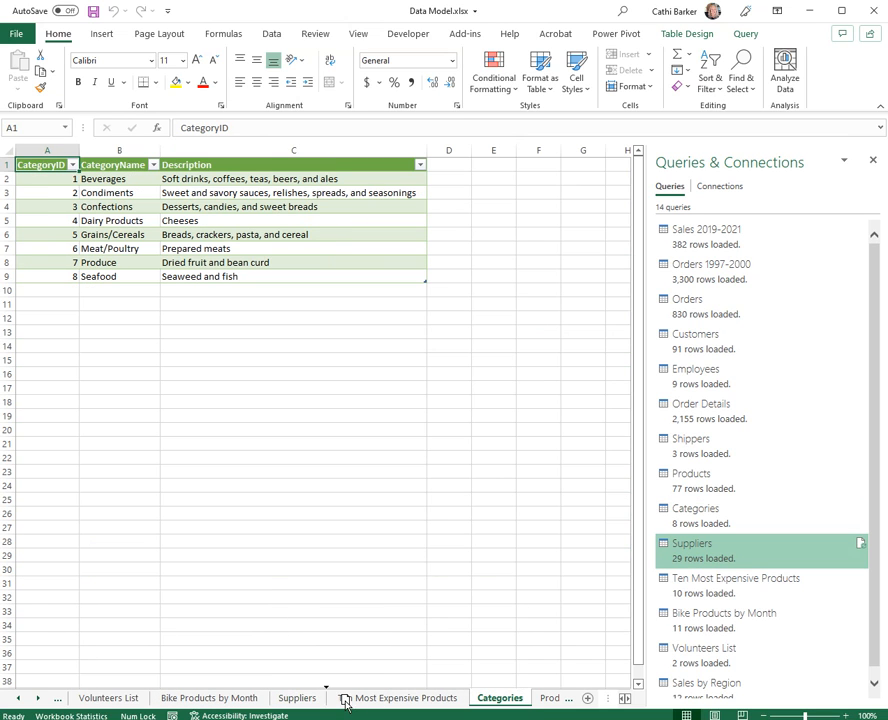
{"action": "left_click", "coordinate": [437, 698]}
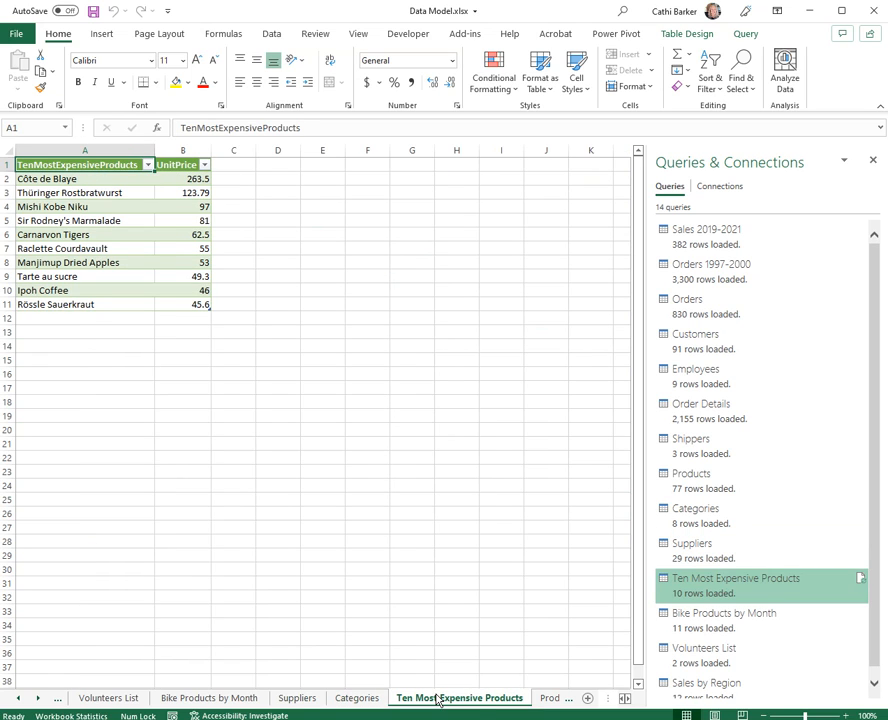
Step: Move the Order Details worksheet so it comes directly before Sales by Region
{"action": "key", "text": "ctrl+Page_Down"}
{"action": "key", "text": "ctrl+Page_Down"}
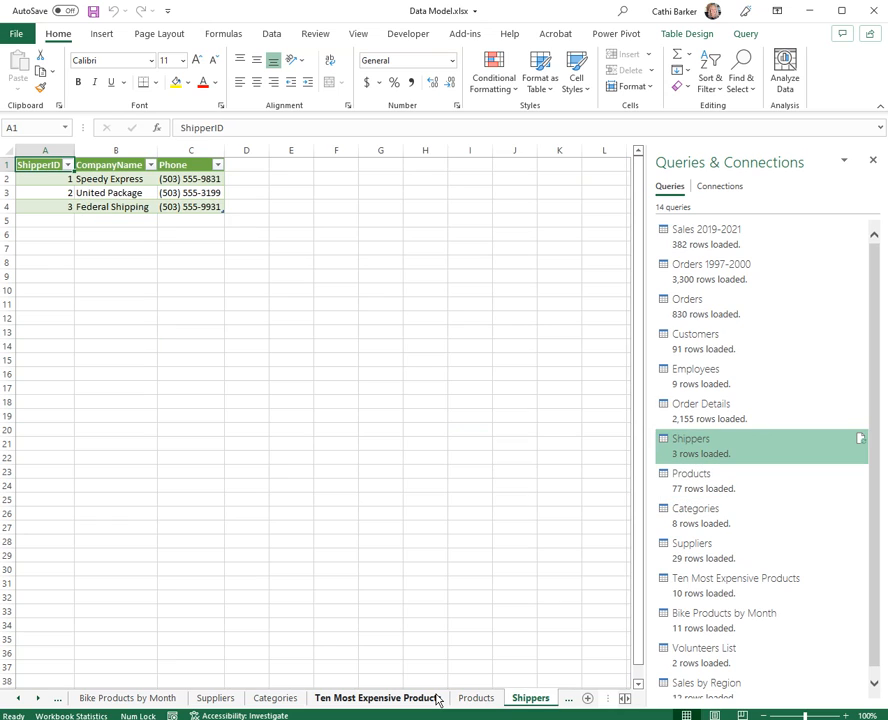
{"action": "key", "text": "ctrl+Page_Down"}
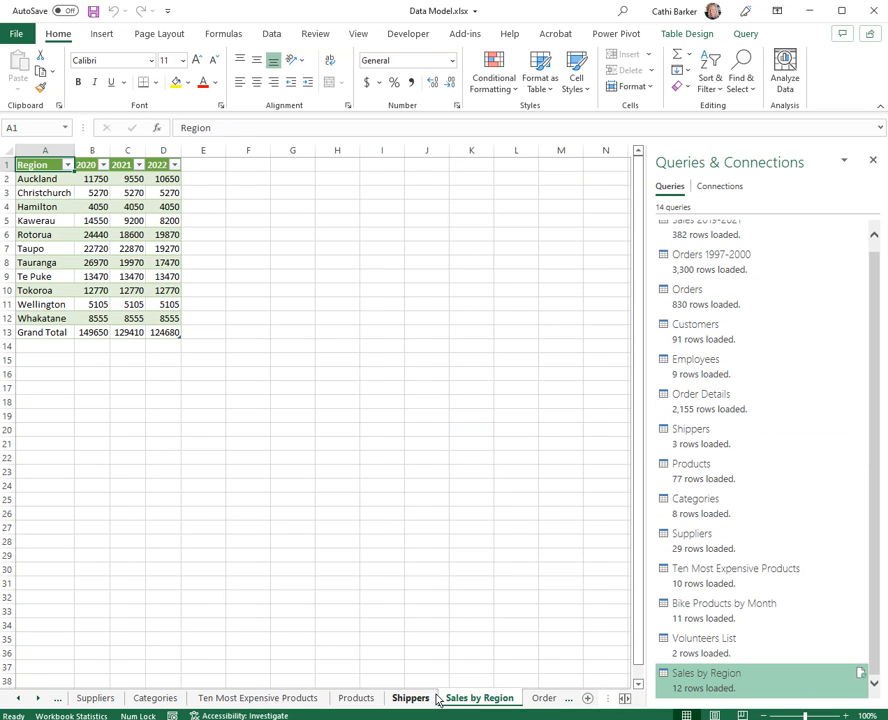
{"action": "key", "text": "ctrl+Page_Down"}
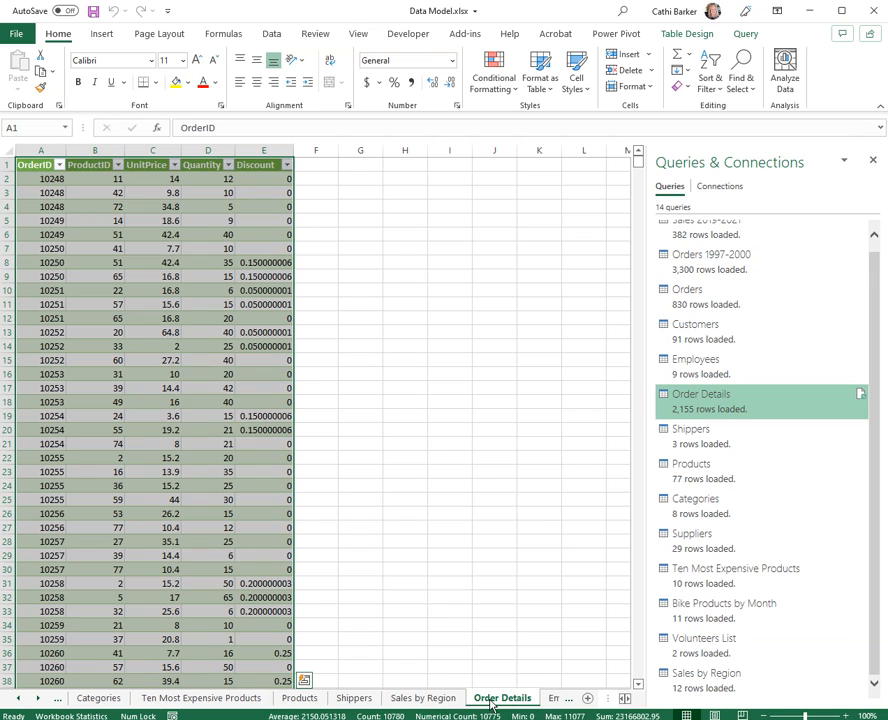
{"action": "left_click_drag", "start_coordinate": [505, 698], "coordinate": [395, 705]}
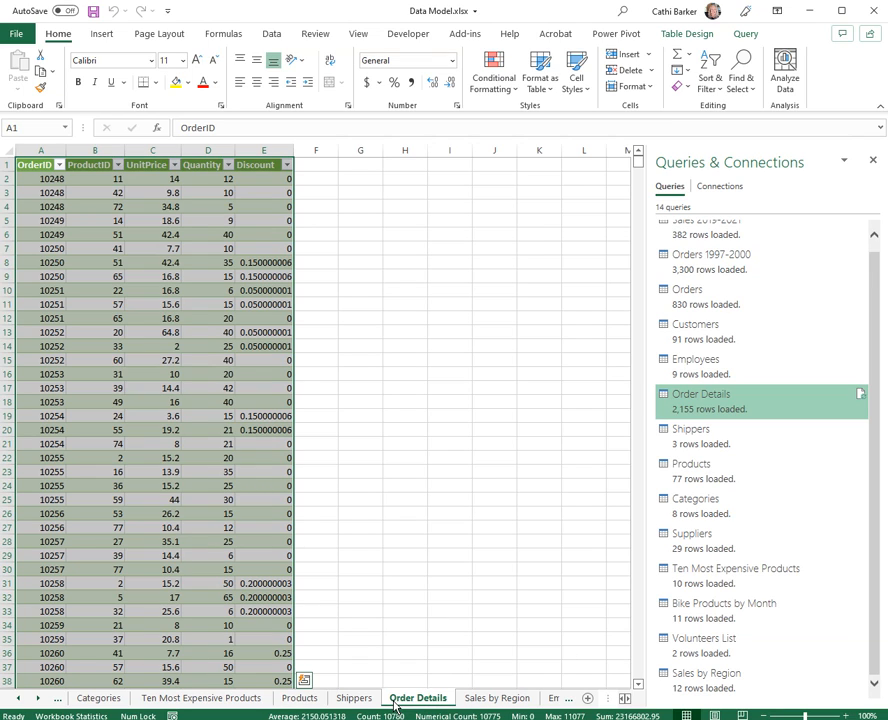
Step: Move the Employees worksheet between Order Details and Sales by Region
{"action": "key", "text": "ctrl+Page_Down"}
{"action": "key", "text": "ctrl+Page_Down"}
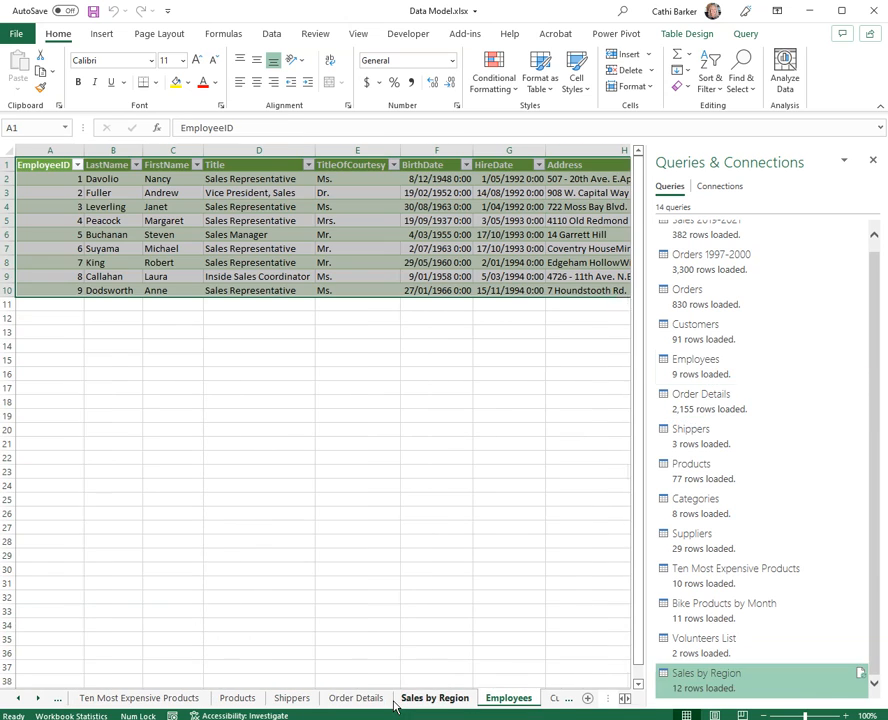
{"action": "left_click_drag", "start_coordinate": [492, 699], "coordinate": [400, 700]}
{"action": "left_click", "coordinate": [557, 699]}
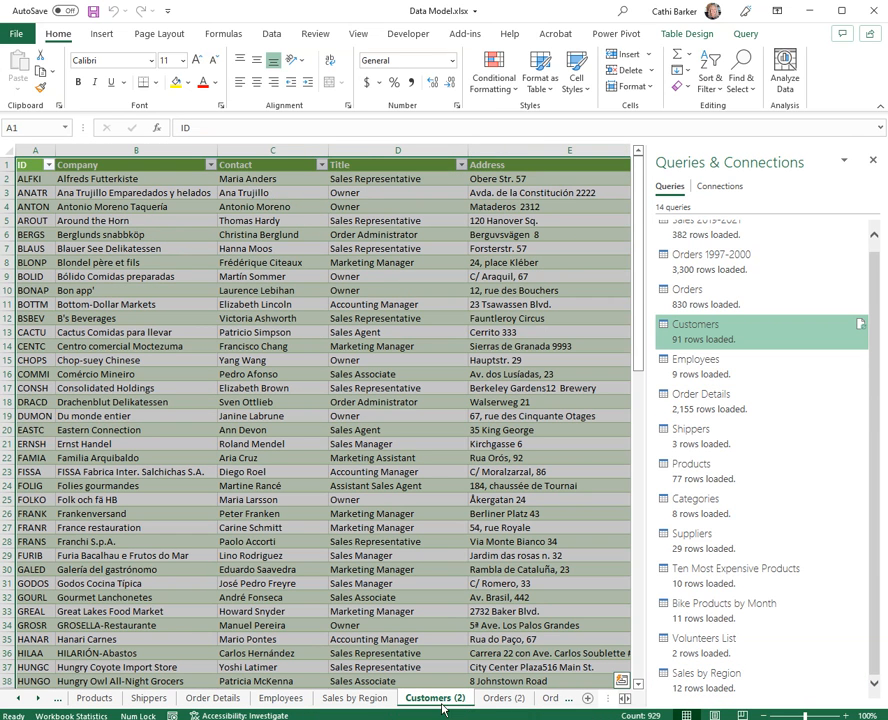
Step: Rename the Customers (2) worksheet as Customers and move it between Employees and Sales by Region
{"action": "left_click", "coordinate": [360, 699]}
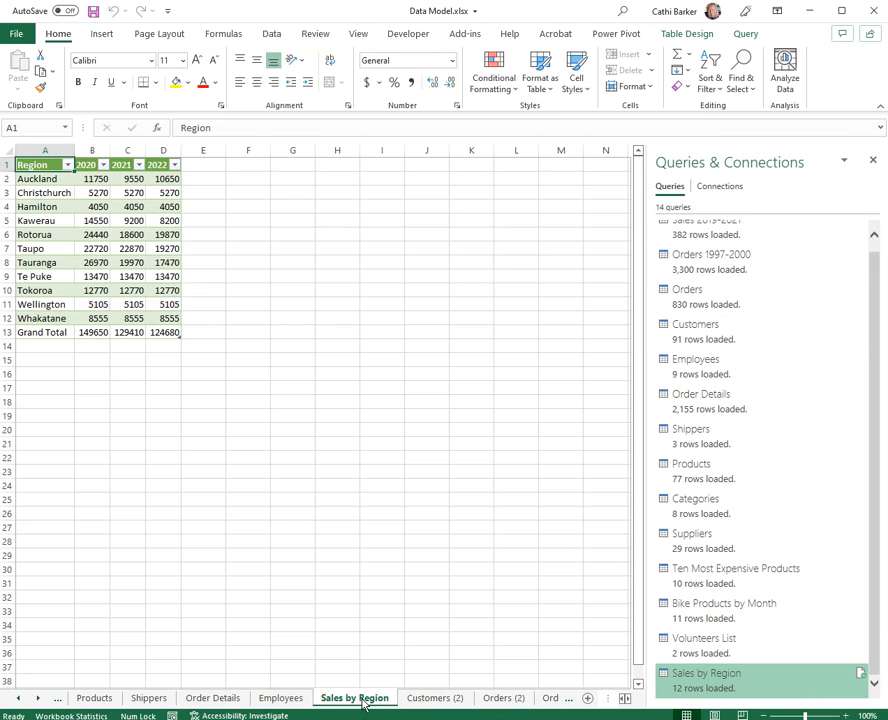
{"action": "left_click", "coordinate": [436, 699]}
{"action": "key", "text": "F2"}
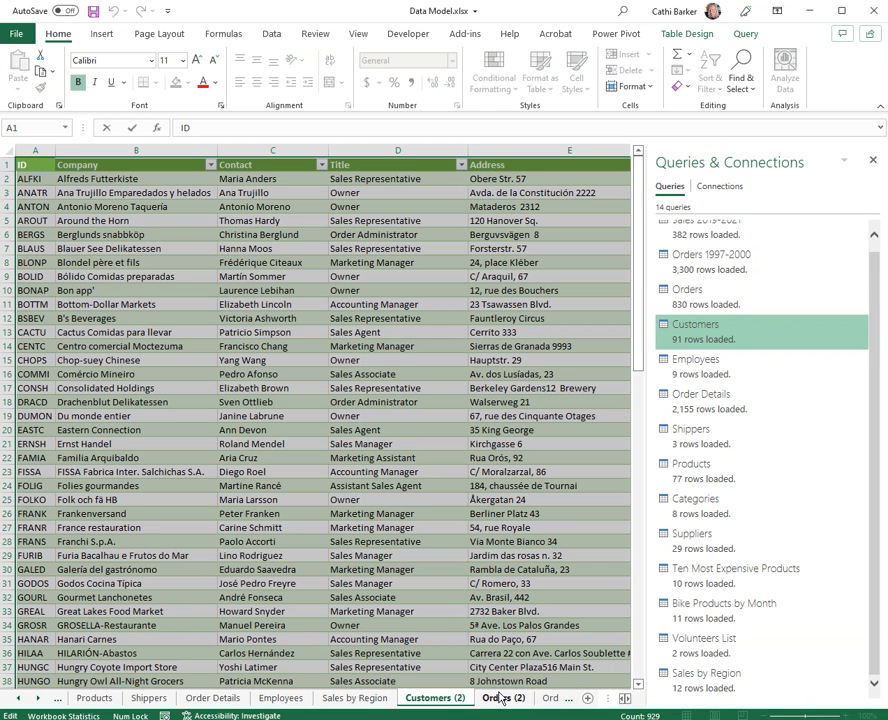
{"action": "double_click", "coordinate": [459, 699]}
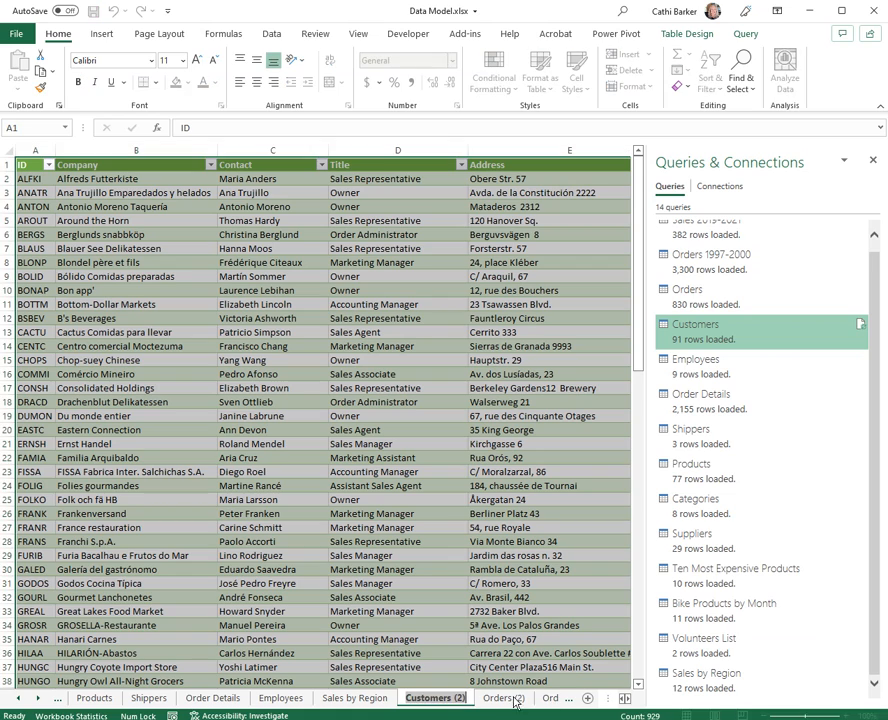
{"action": "key", "text": "End"}
{"action": "key", "text": "BackSpace"}
{"action": "key", "text": "BackSpace"}
{"action": "key", "text": "BackSpace"}
{"action": "key", "text": "BackSpace"}
{"action": "key", "text": "Return"}
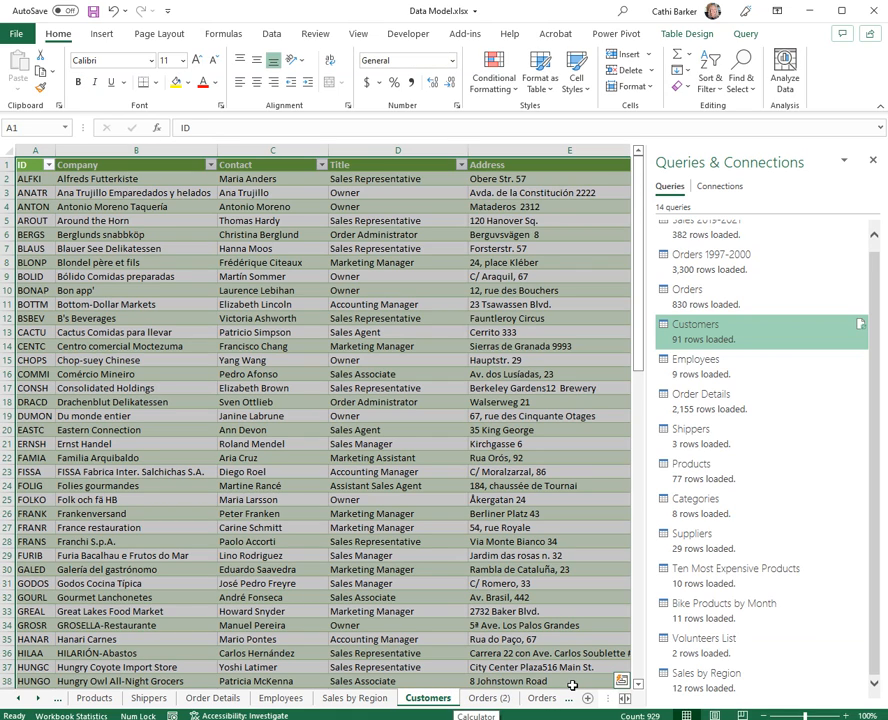
{"action": "left_click_drag", "start_coordinate": [442, 697], "coordinate": [352, 697]}
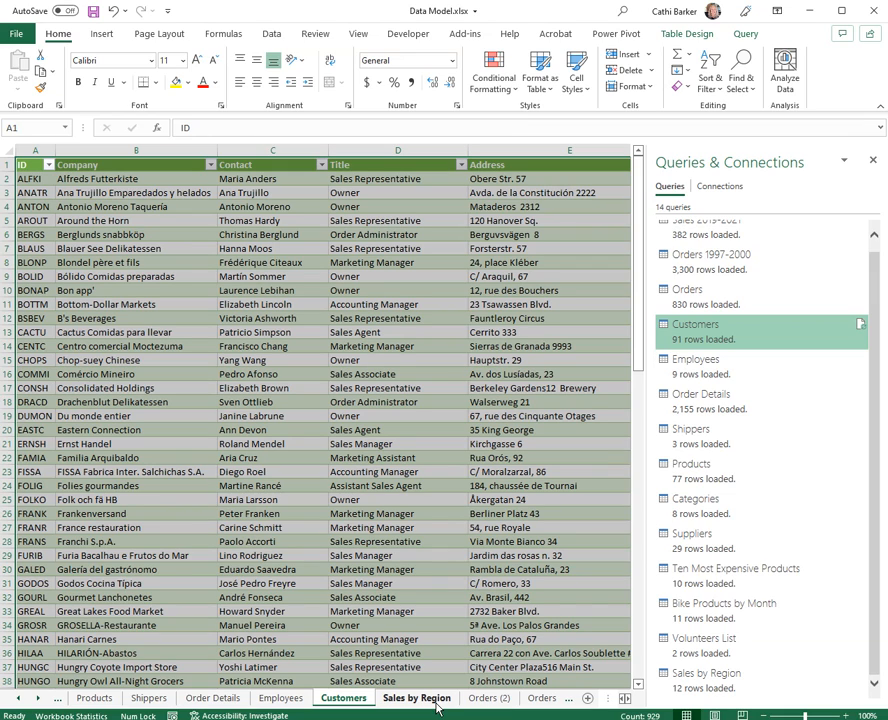
Step: Try to rename the Orders (2) worksheet as Orders
{"action": "left_click", "coordinate": [492, 699]}
{"action": "double_click", "coordinate": [492, 699]}
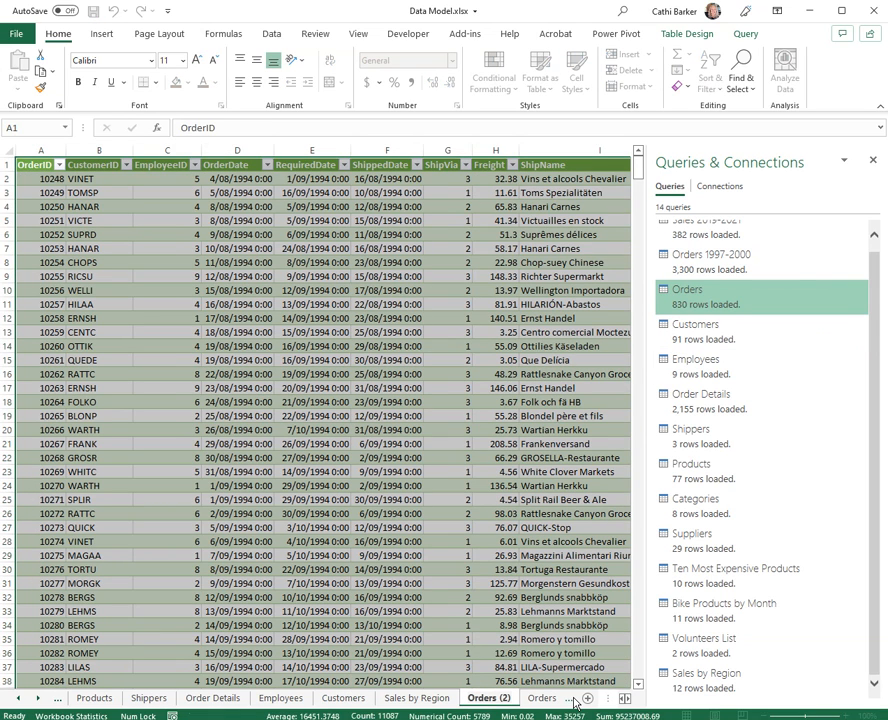
{"action": "key", "text": "End"}
{"action": "key", "text": "BackSpace"}
{"action": "key", "text": "BackSpace"}
{"action": "key", "text": "BackSpace"}
{"action": "key", "text": "BackSpace"}
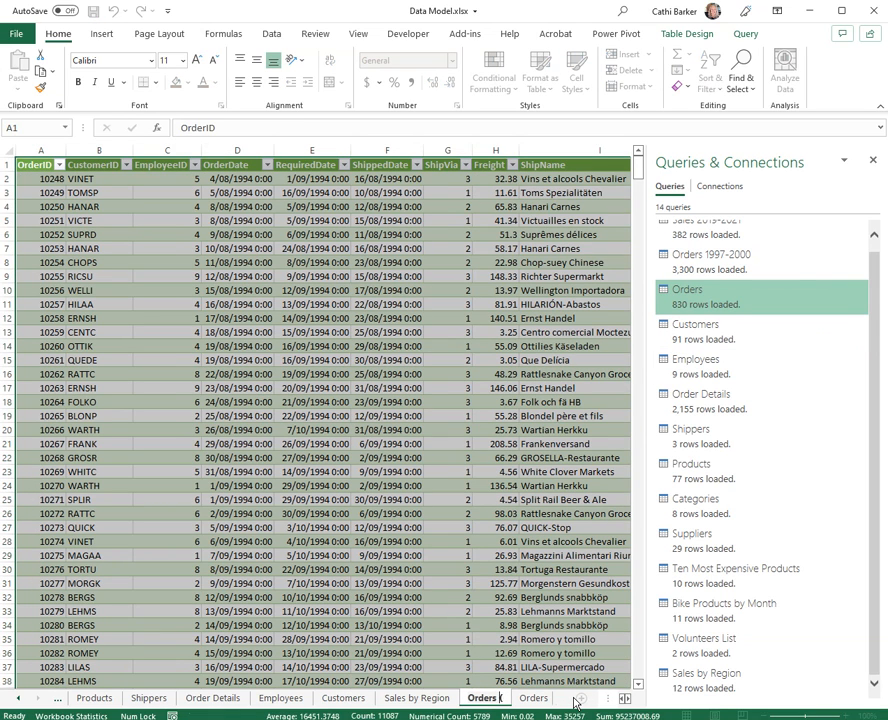
{"action": "key", "text": "Return"}
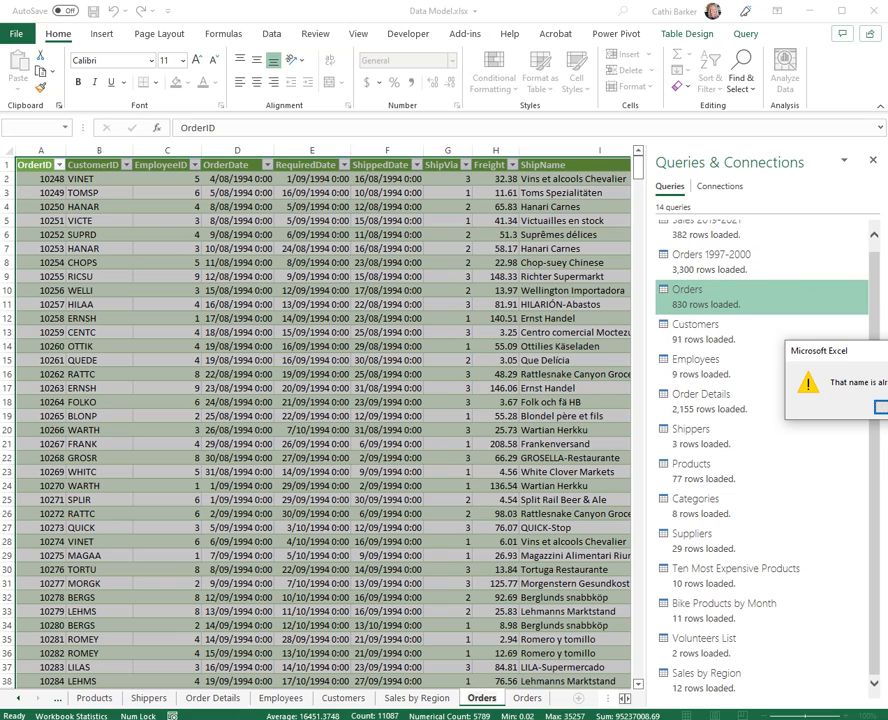
{"action": "left_click", "coordinate": [884, 407]}
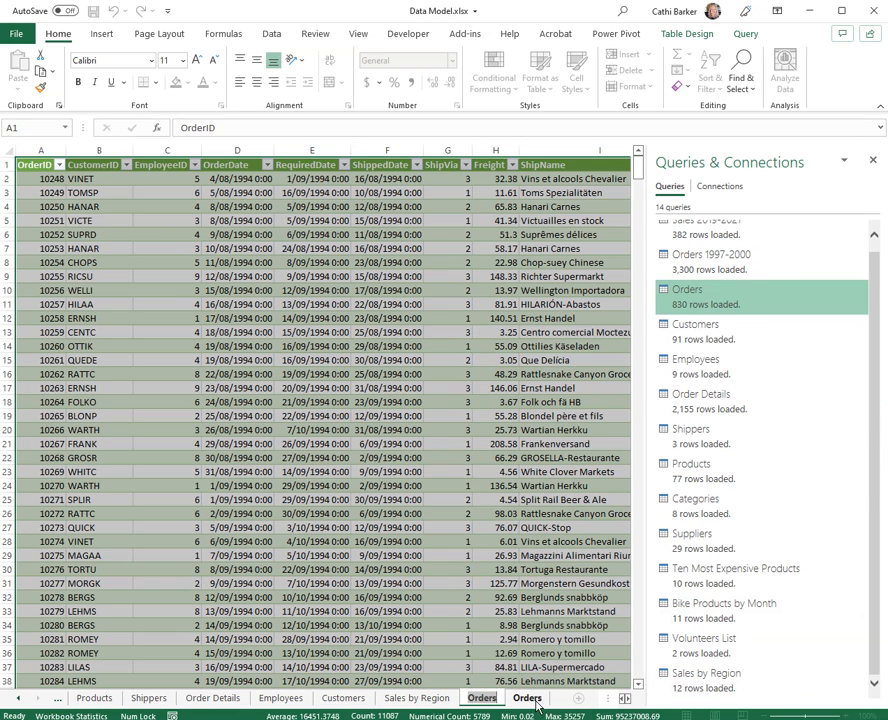
{"action": "left_click", "coordinate": [537, 703]}
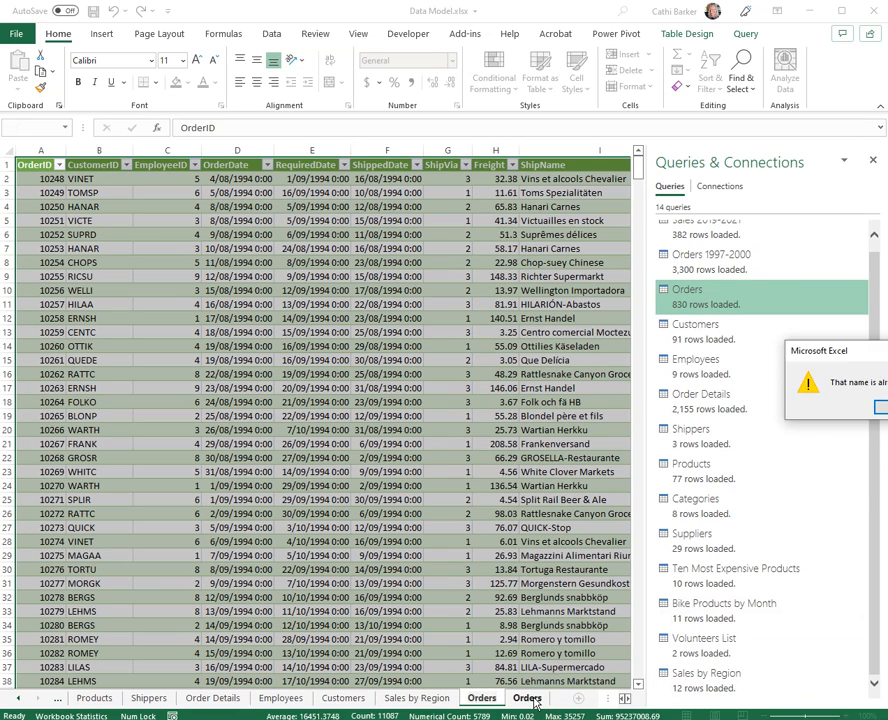
{"action": "key", "text": "Return"}
{"action": "key", "text": "Escape"}
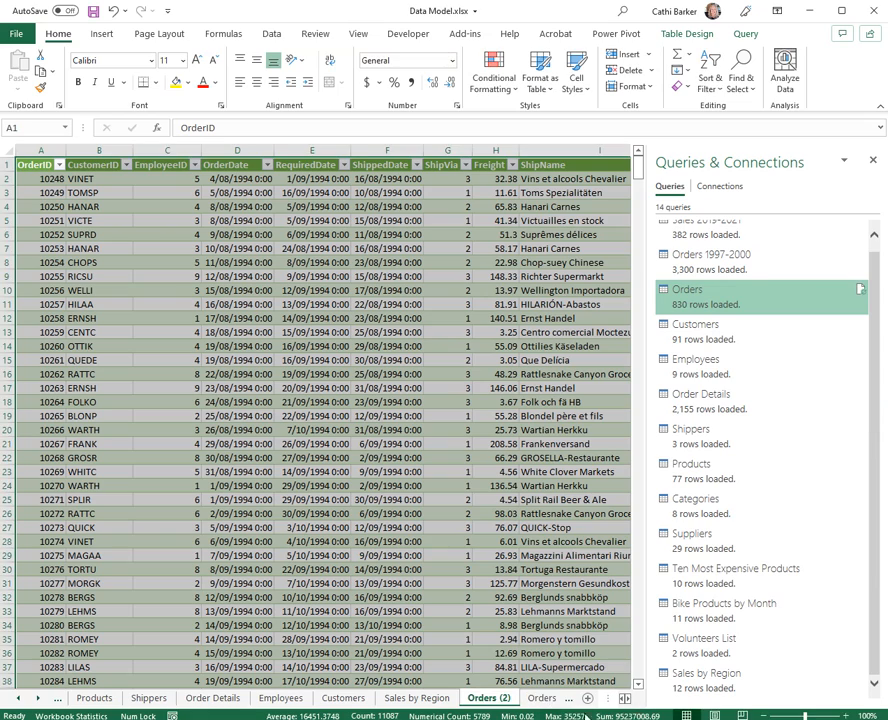
Step: Compare the contents of the Orders and Orders (2) worksheets
{"action": "left_click", "coordinate": [37, 700]}
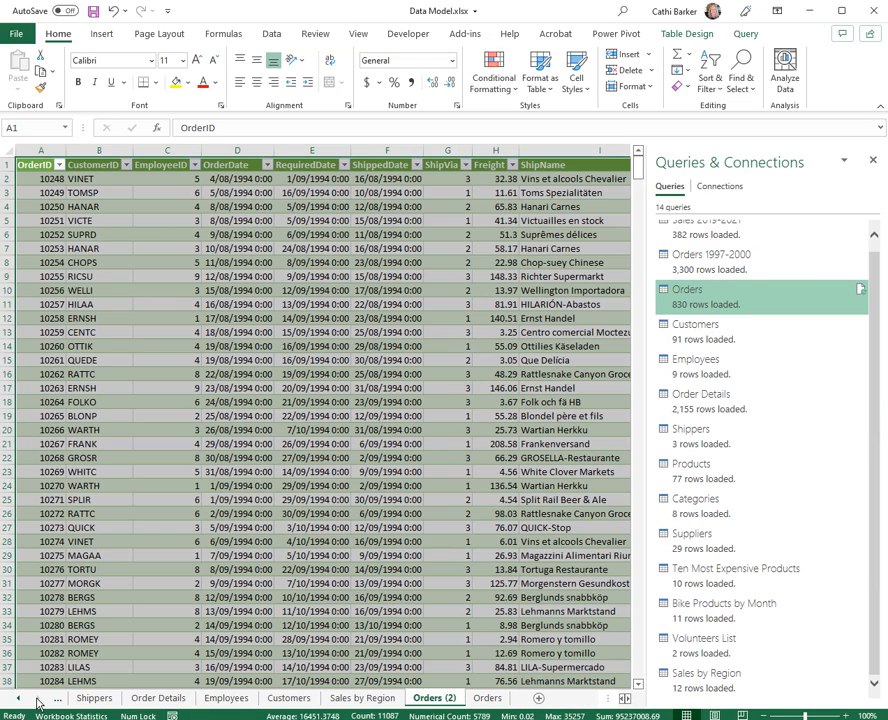
{"action": "left_click", "coordinate": [488, 699]}
{"action": "left_click", "coordinate": [455, 703]}
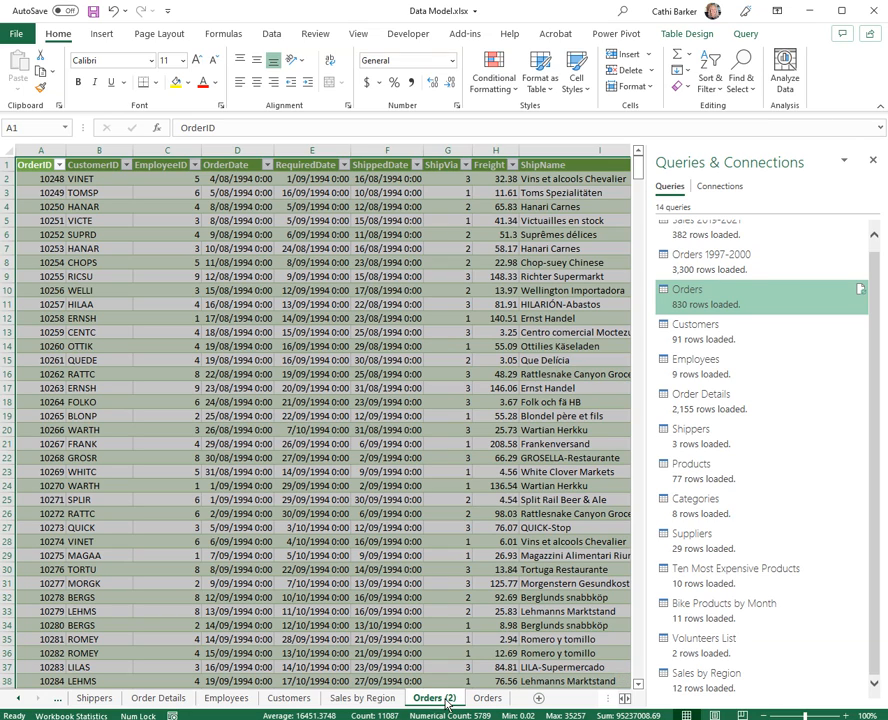
Step: Rename the Orders (2) worksheet as Orders 1997-2000
{"action": "key", "text": "BackSpace"}
{"action": "key", "text": "BackSpace"}
{"action": "key", "text": "BackSpace"}
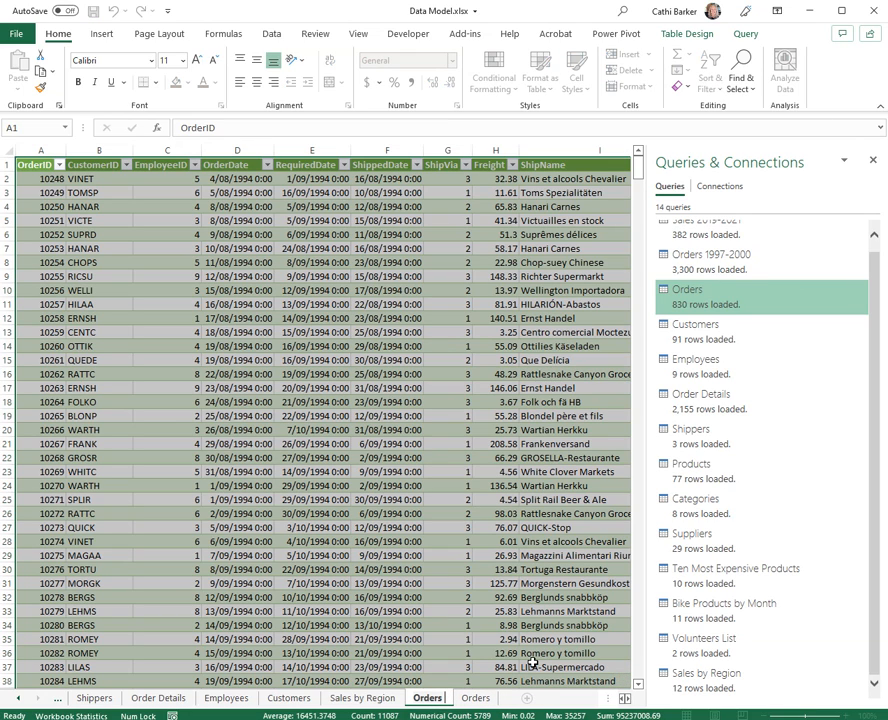
{"action": "type", "text": "1997-"}
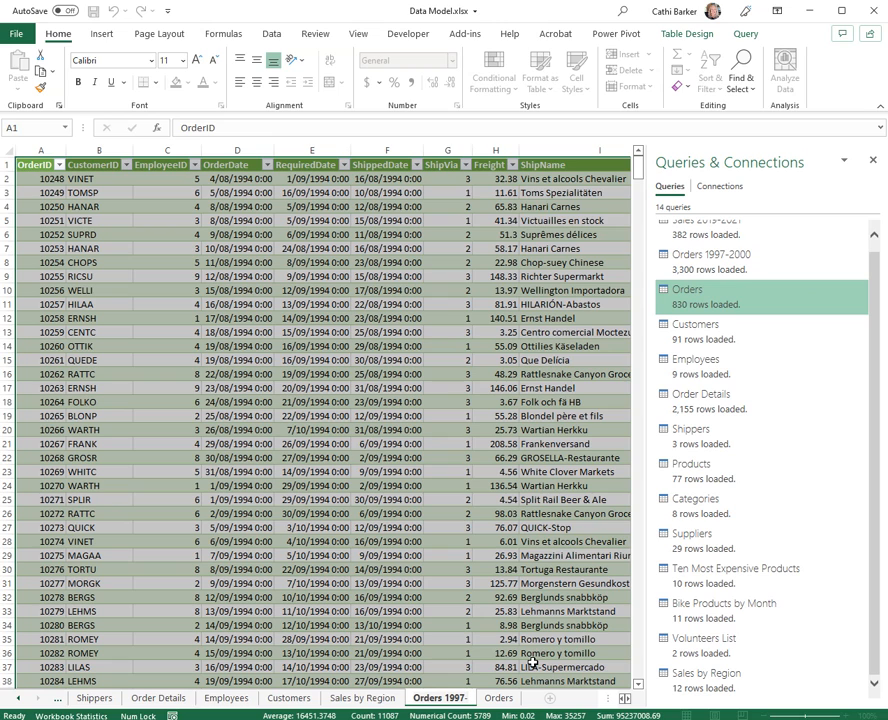
{"action": "type", "text": "2000"}
{"action": "key", "text": "Return"}
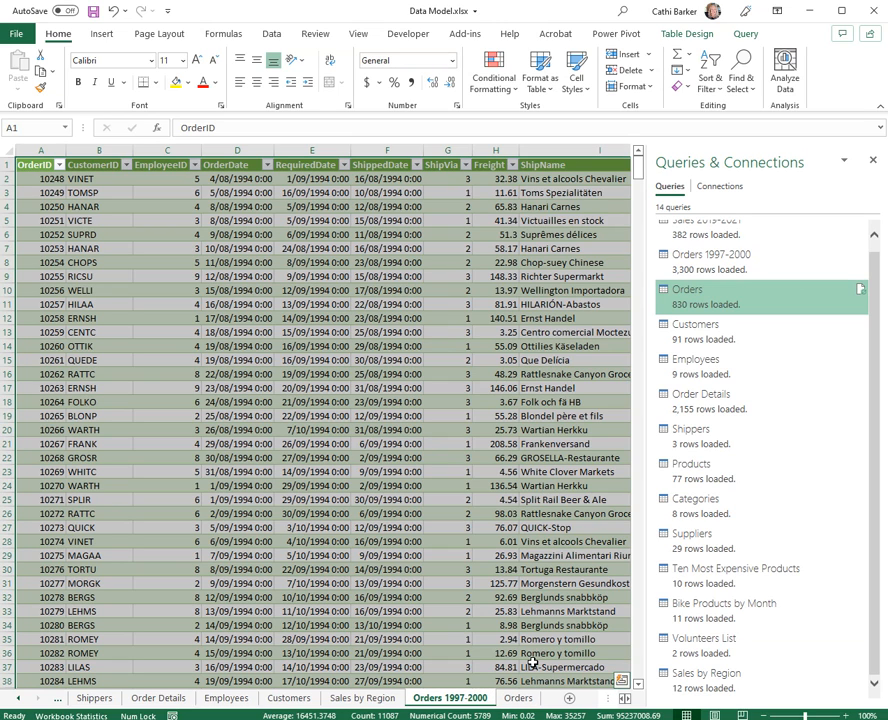
Step: Reorder the last three worksheets as Orders, Orders 1997-2000 and Sales by Region, and save the workbook
{"action": "left_click", "coordinate": [385, 700]}
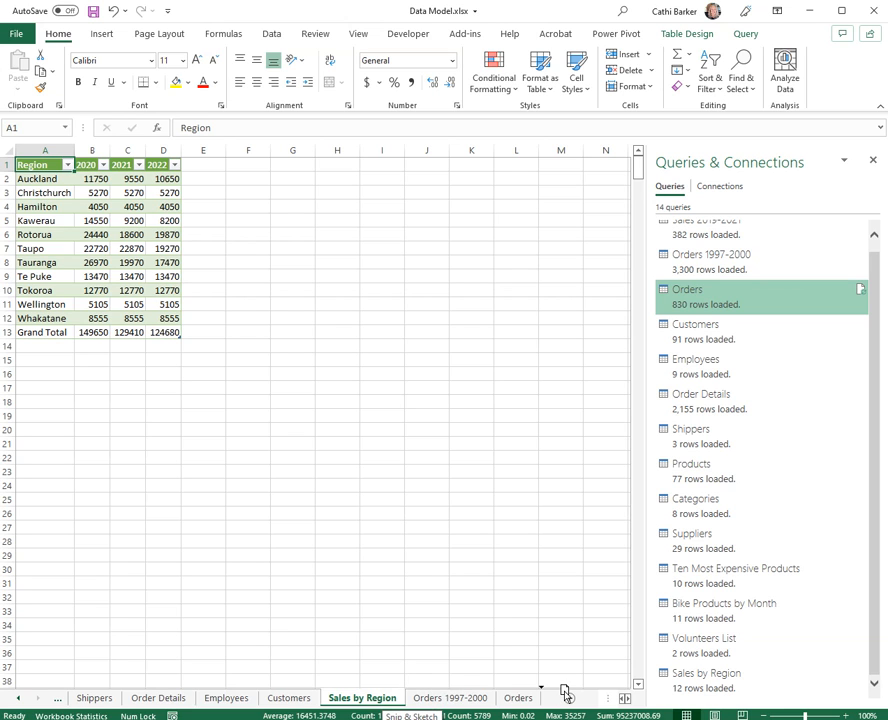
{"action": "left_click_drag", "start_coordinate": [565, 694], "coordinate": [572, 700]}
{"action": "left_click", "coordinate": [400, 700]}
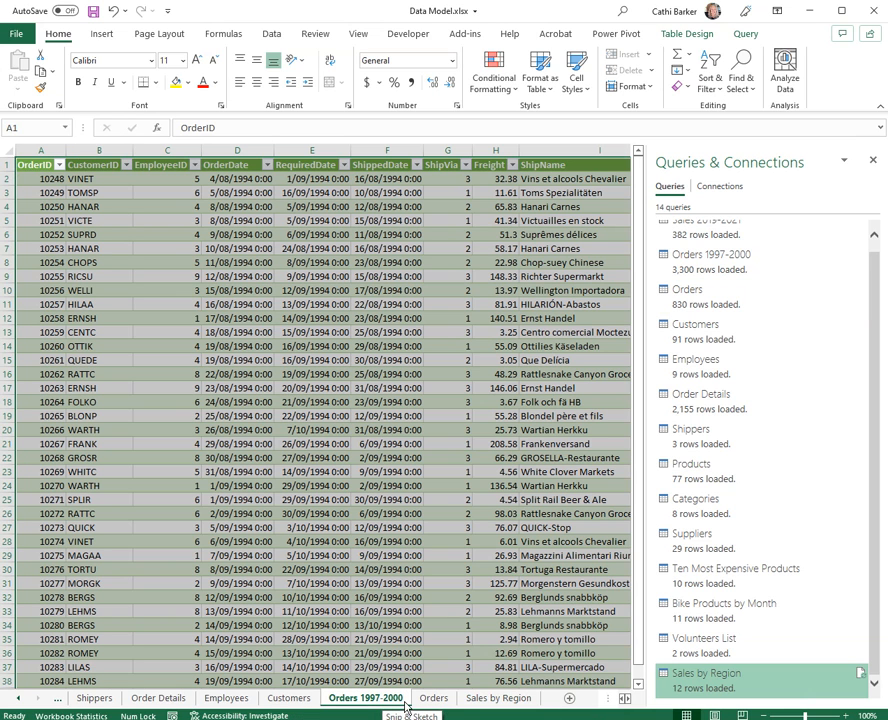
{"action": "left_click_drag", "start_coordinate": [405, 706], "coordinate": [455, 706]}
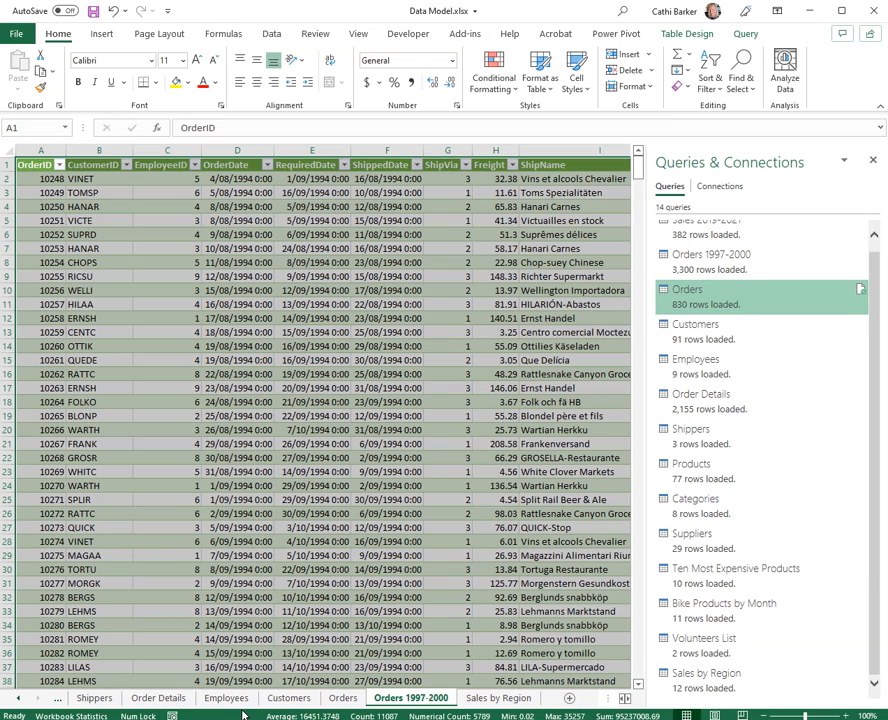
{"action": "left_click", "coordinate": [94, 14]}
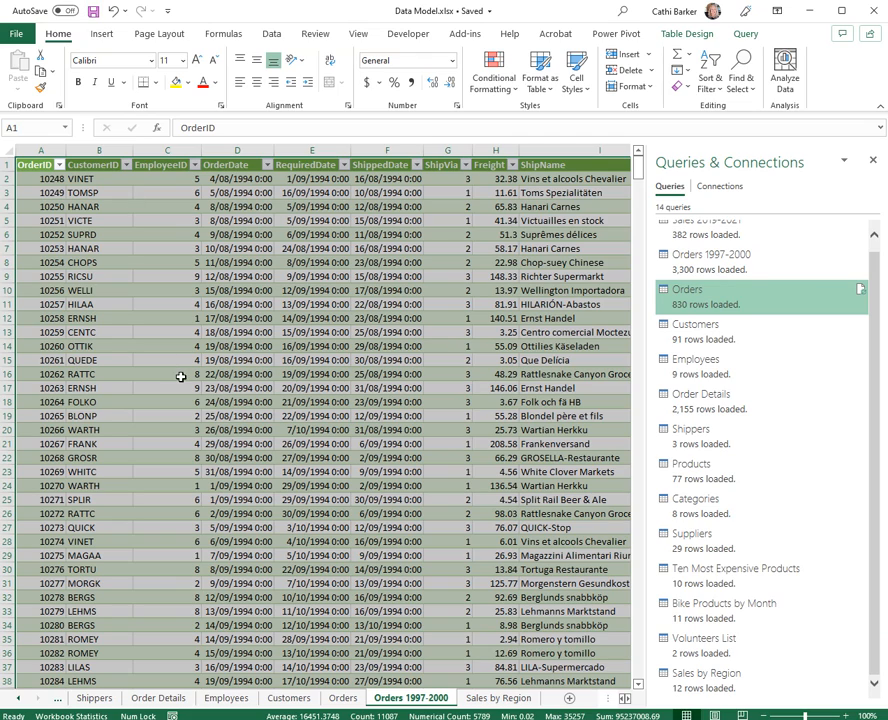